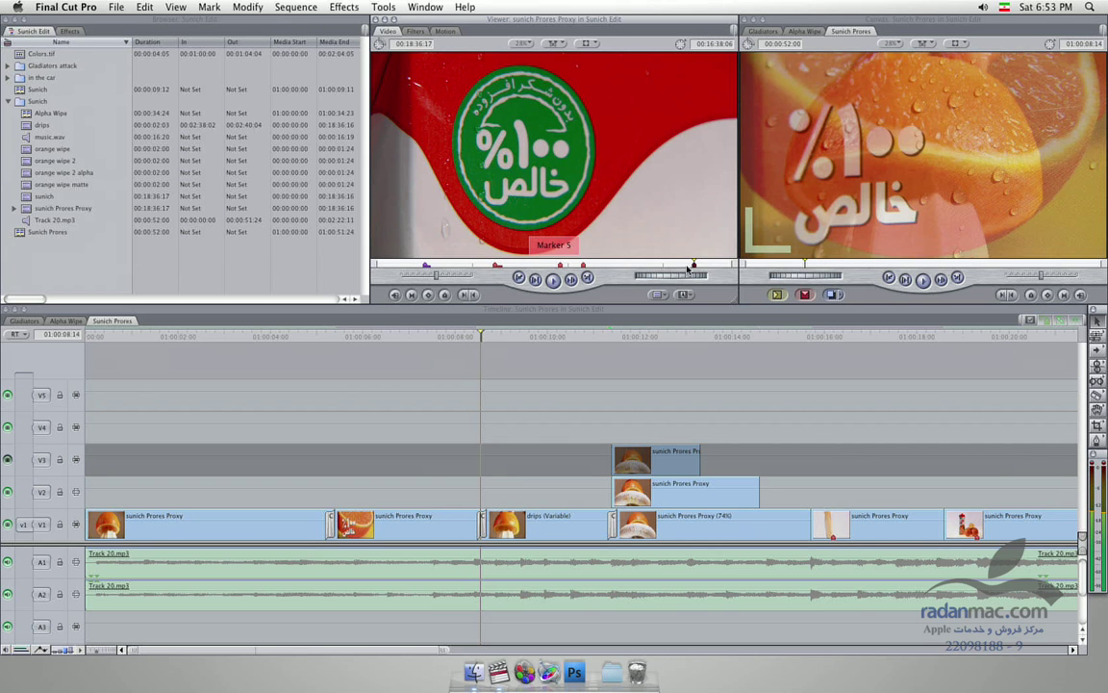
Step: Scrub the sunich Prores Proxy source clip back to Marker 5 and play from there
drag(676, 269, 669, 268)
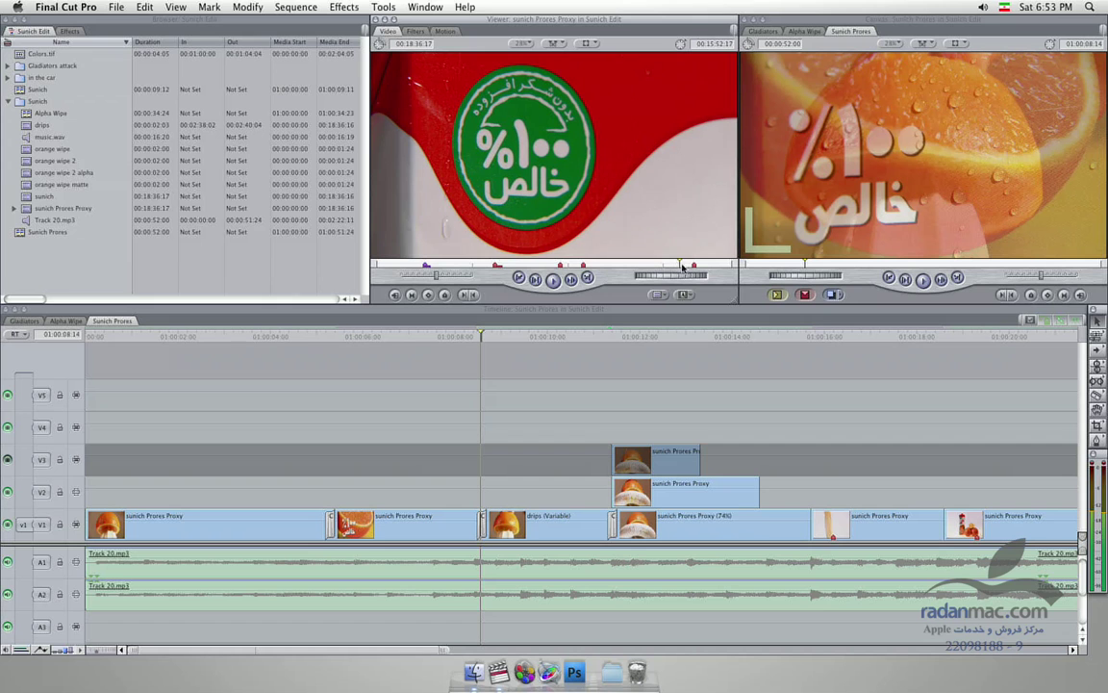
drag(671, 268, 694, 265)
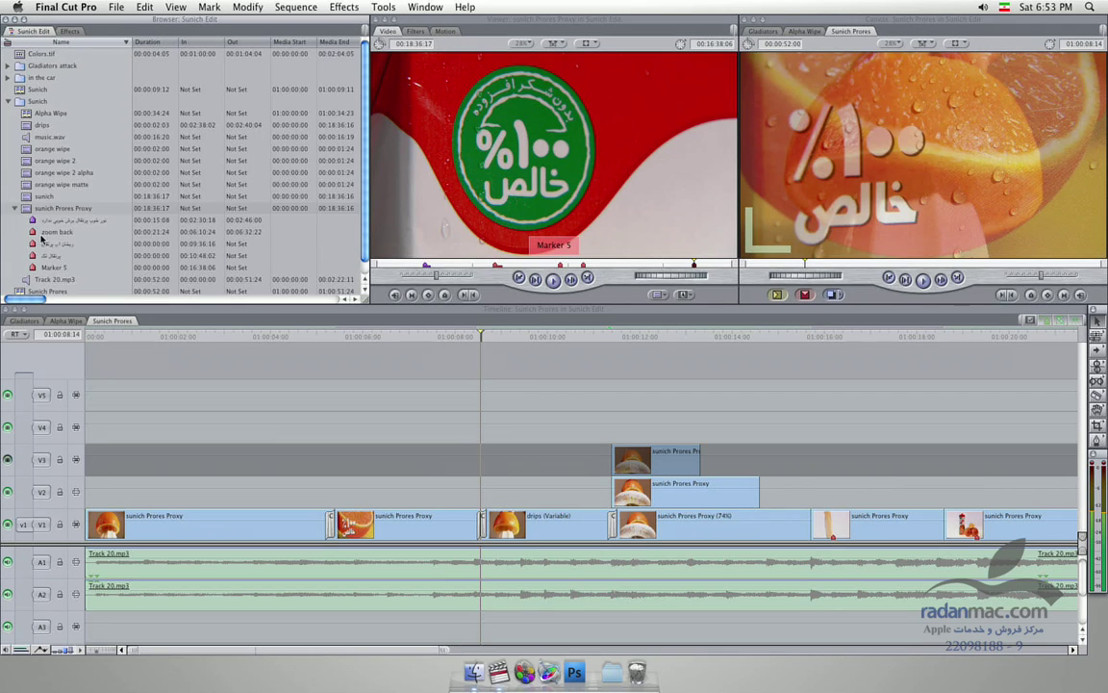
click(14, 208)
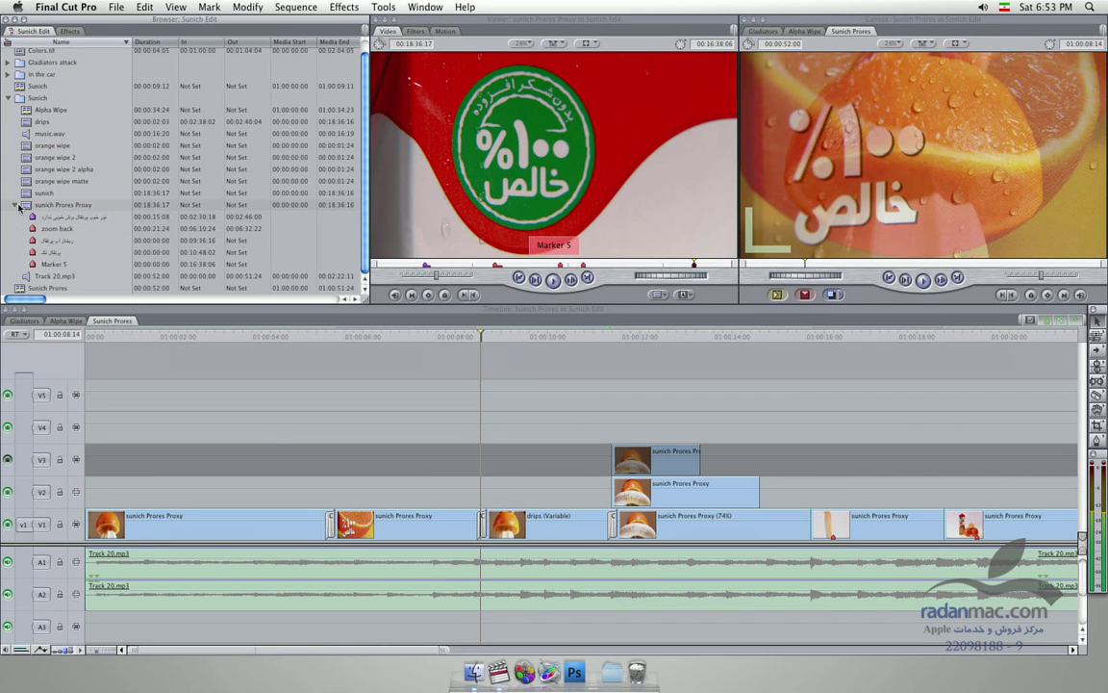
click(15, 206)
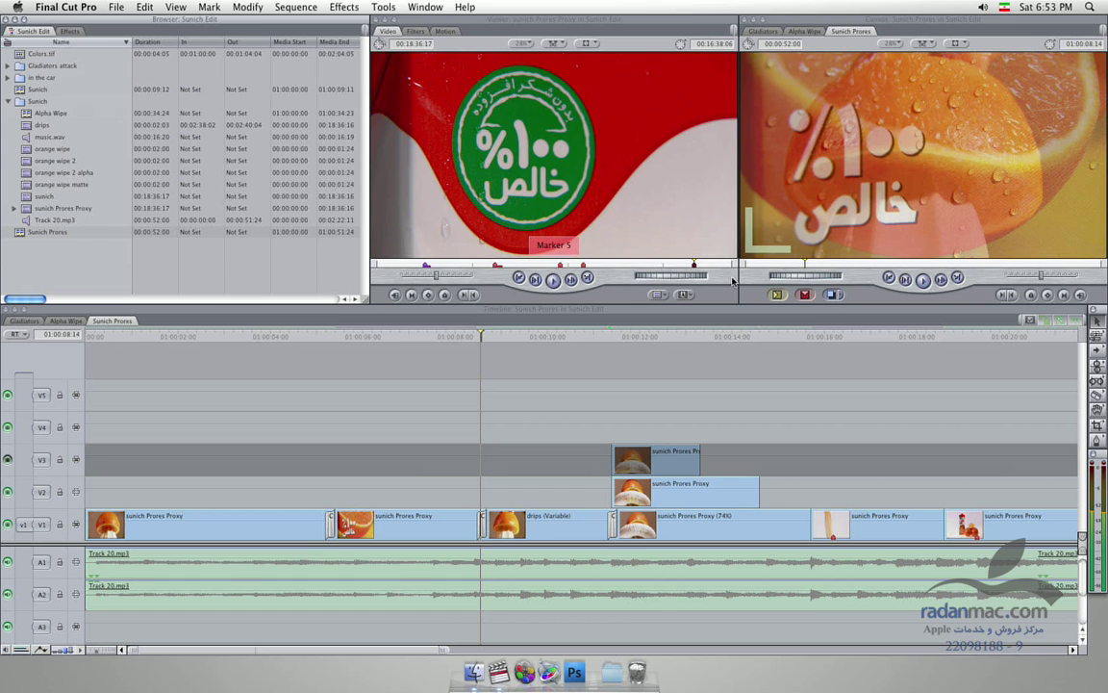
click(660, 254)
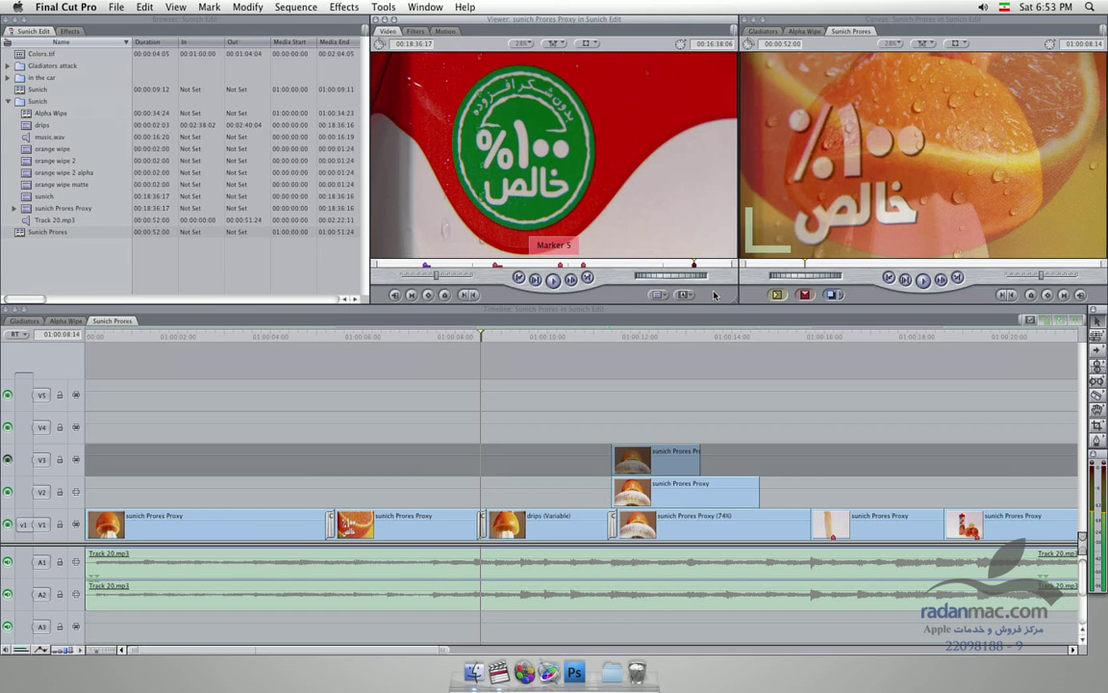
key(space)
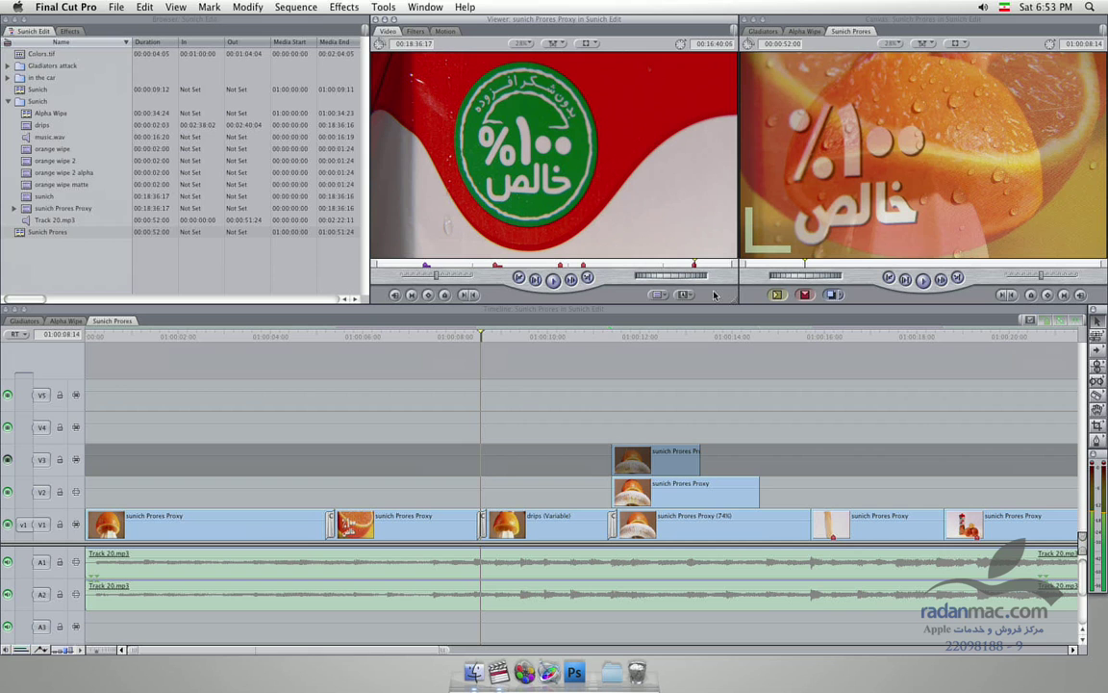
Step: Extend Marker 5 to the current playhead with Mark > Markers > Extend
click(210, 7)
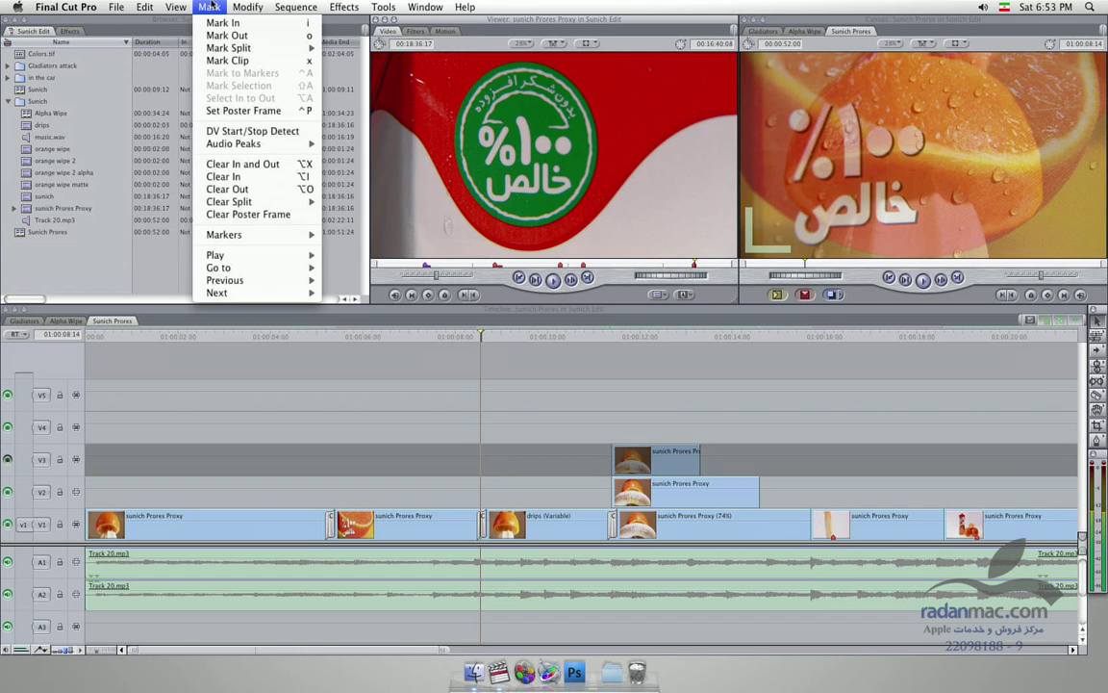
mouse_move(272, 237)
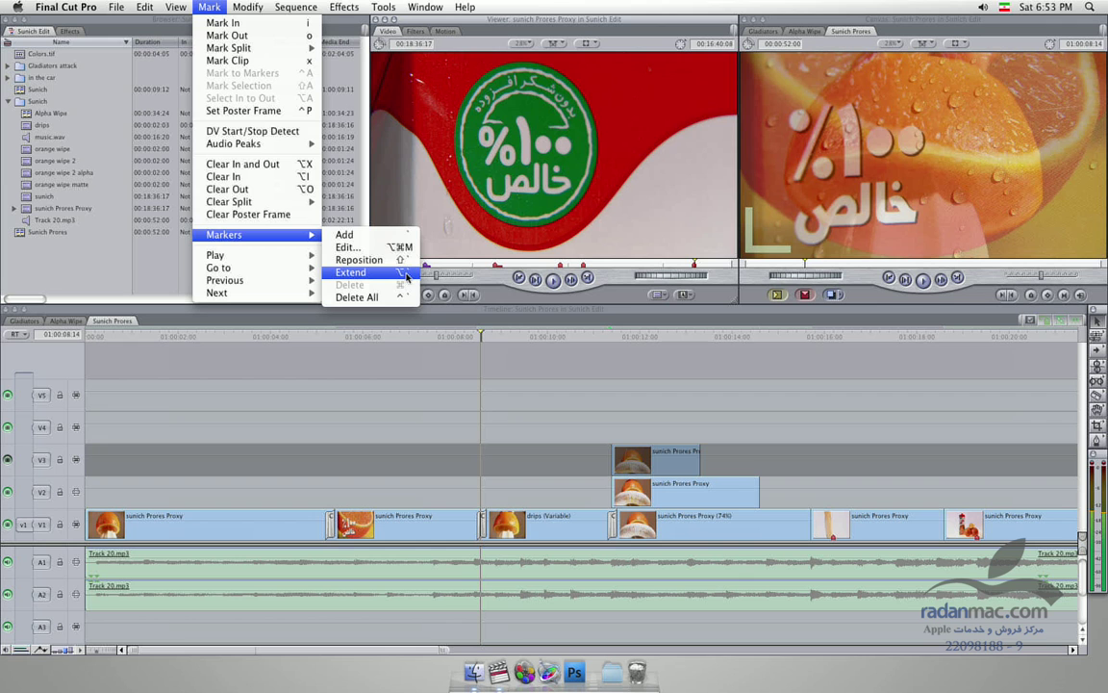
click(406, 276)
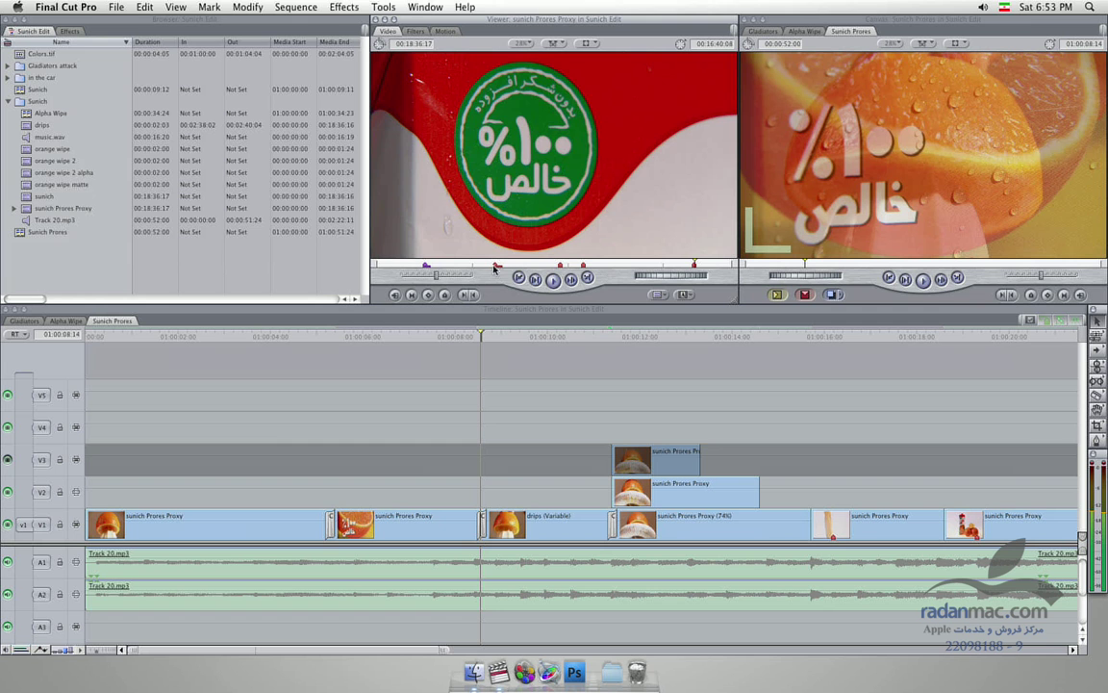
drag(497, 266, 430, 268)
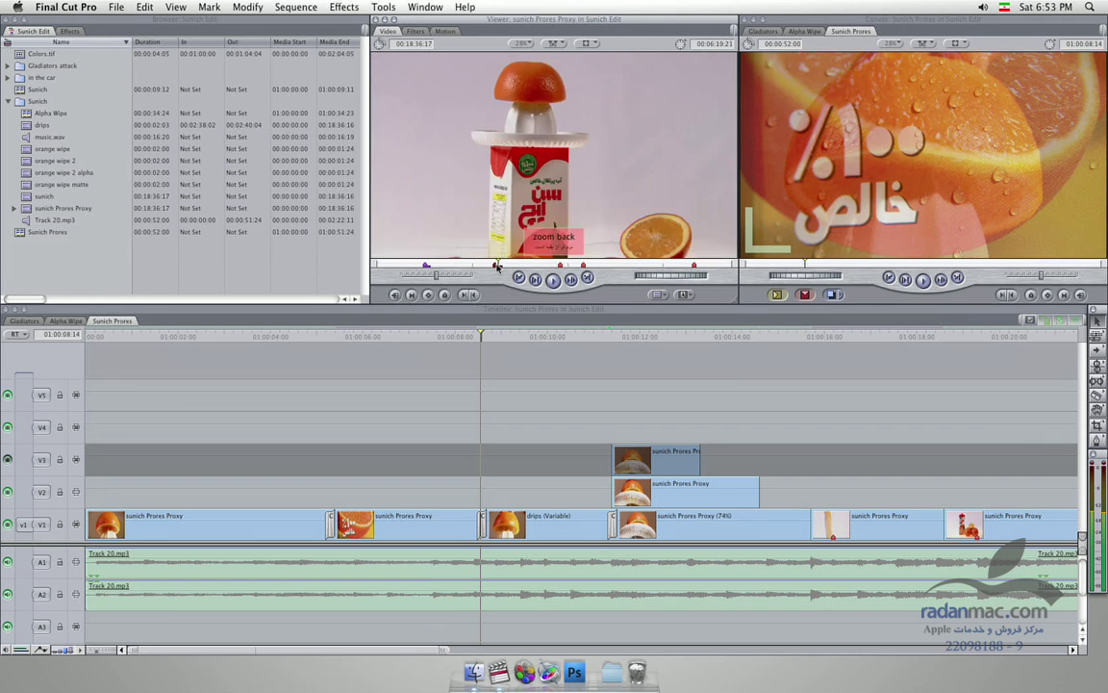
click(427, 267)
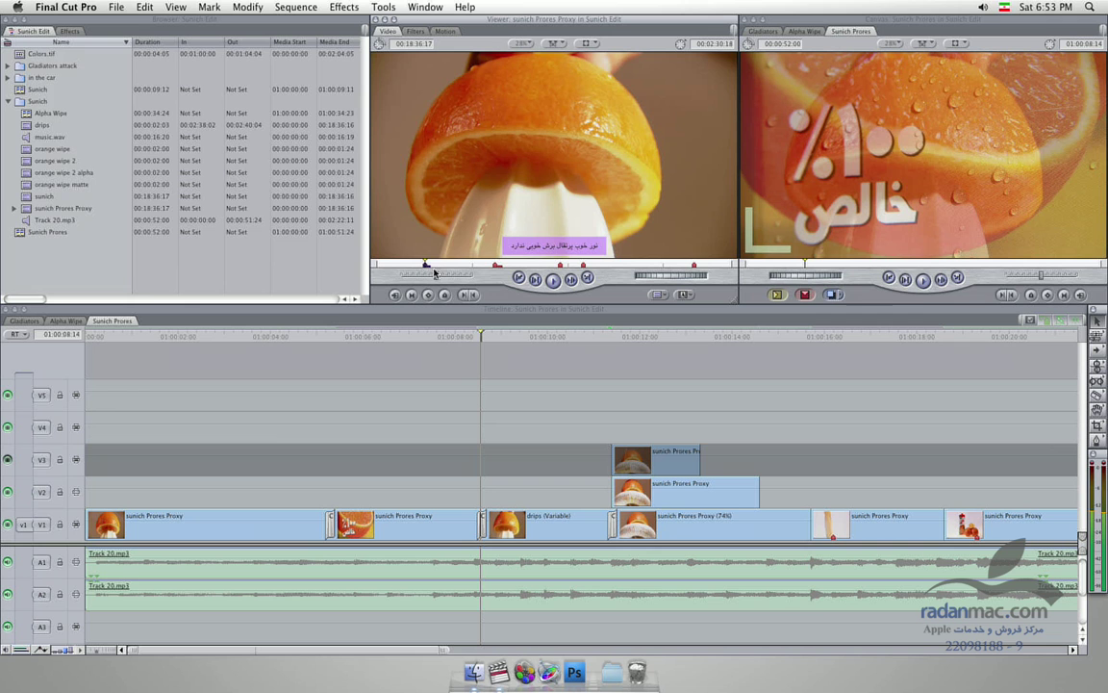
click(496, 266)
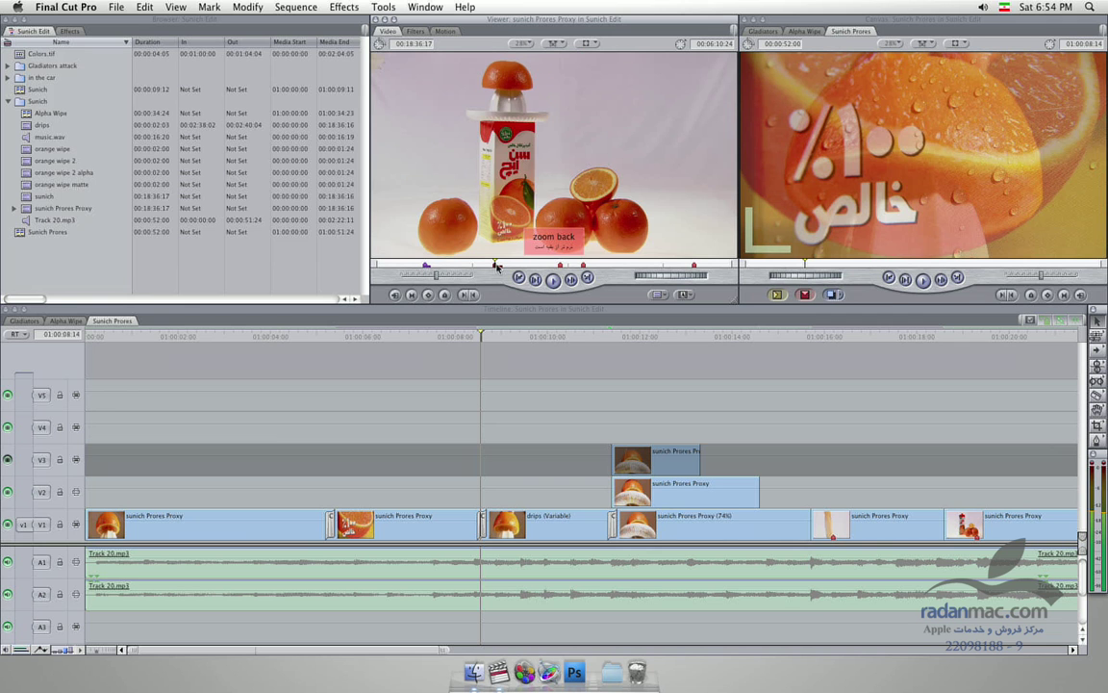
click(694, 266)
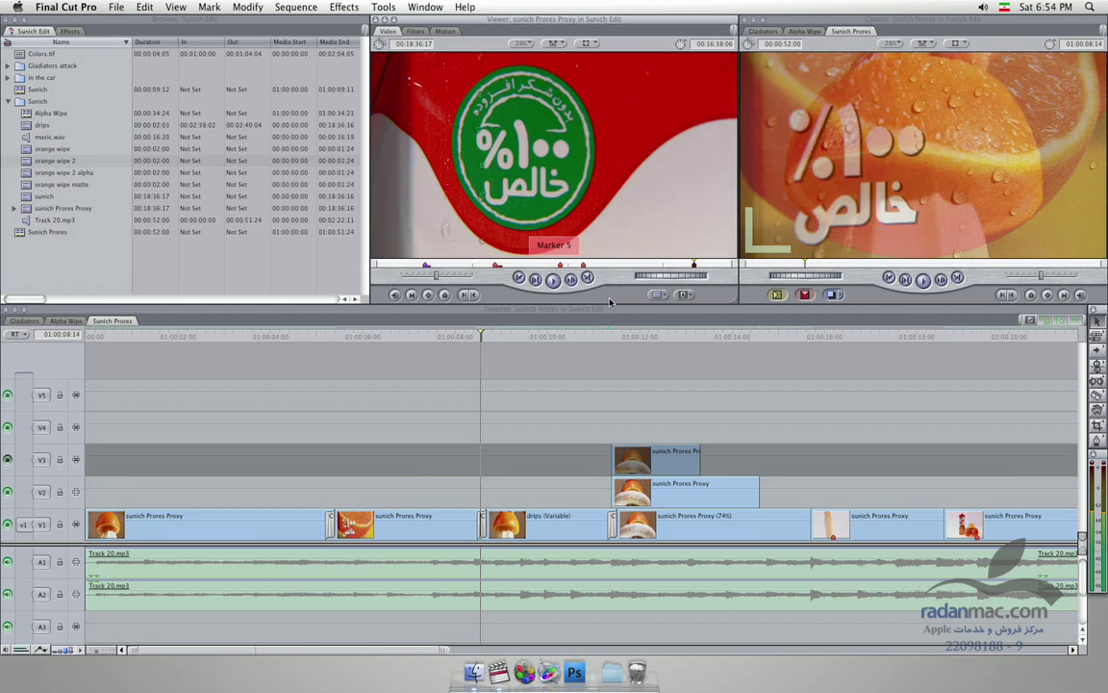
Step: Name Marker 5 '۱۰۰ درصد' with comment 'بابدون شکر', then show the clip's markers in the Browser
key(m)
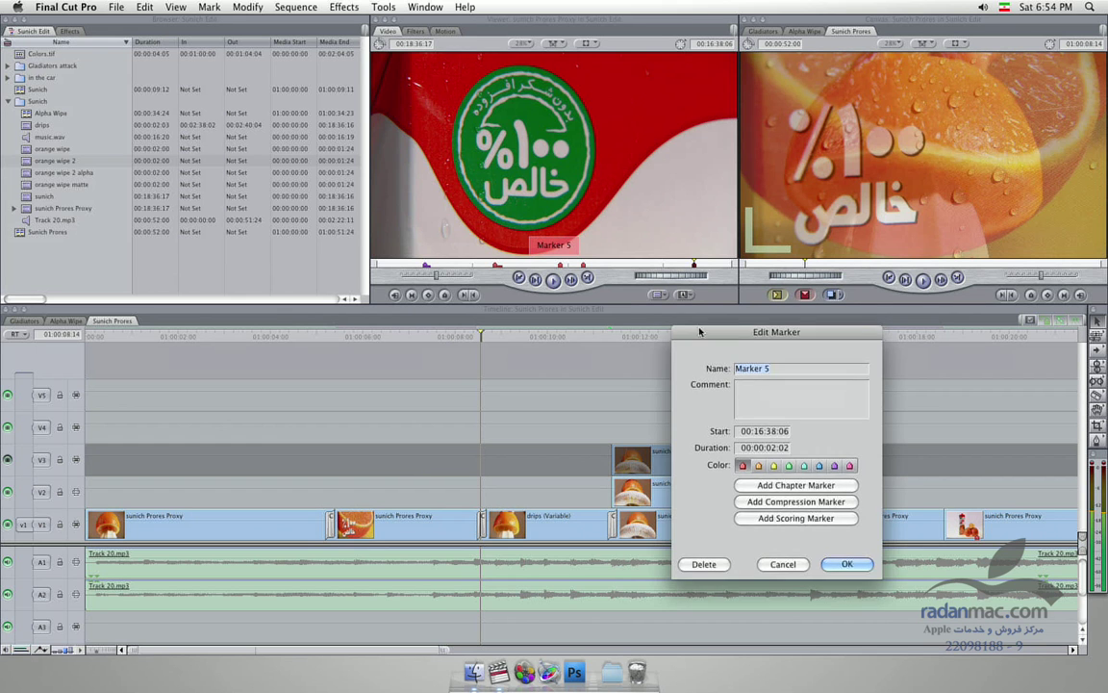
drag(705, 334, 292, 240)
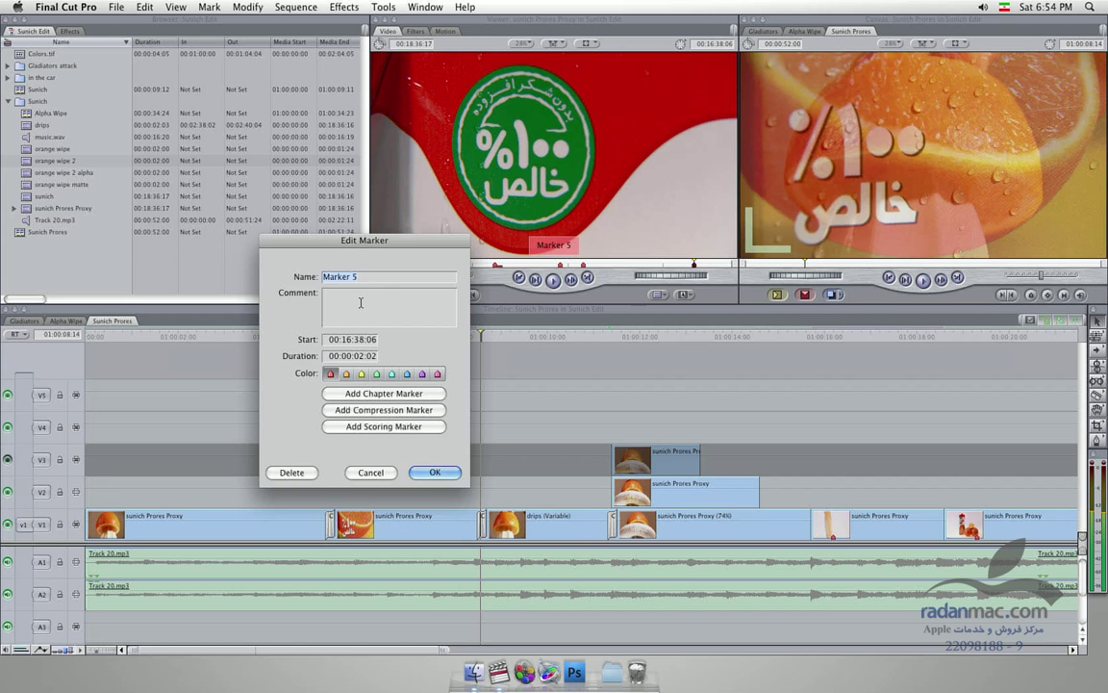
text(۱۰۰ در)
text(صد)
key(Tab)
text(با)
text(ب)
text(دون شک)
text(ر)
key(Return)
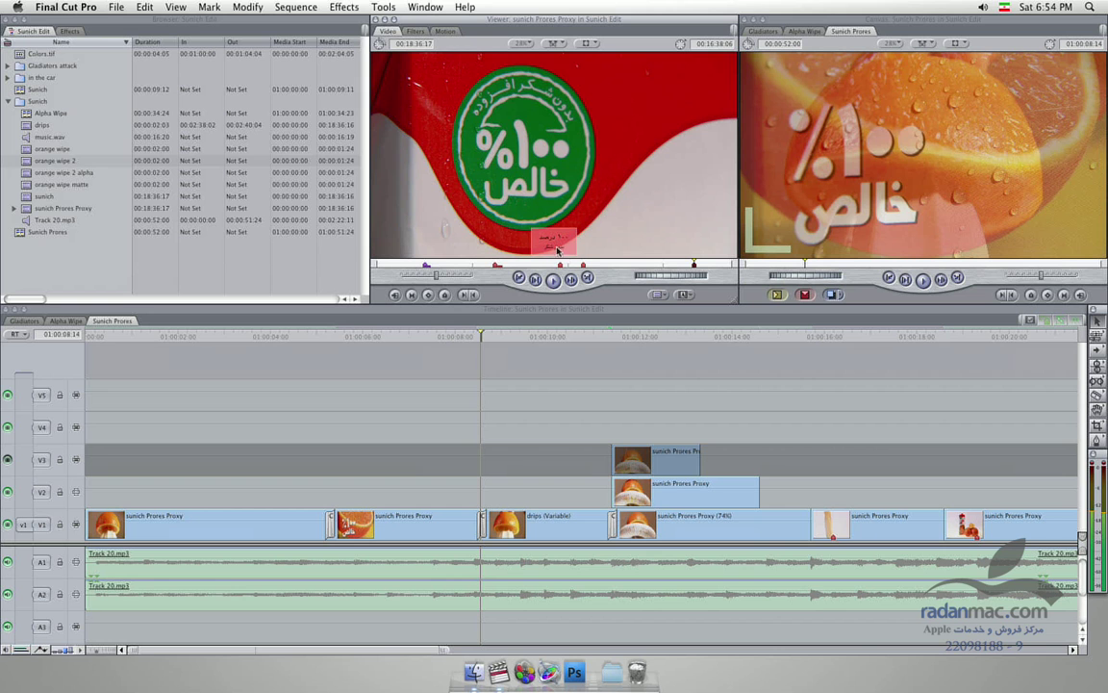
click(14, 207)
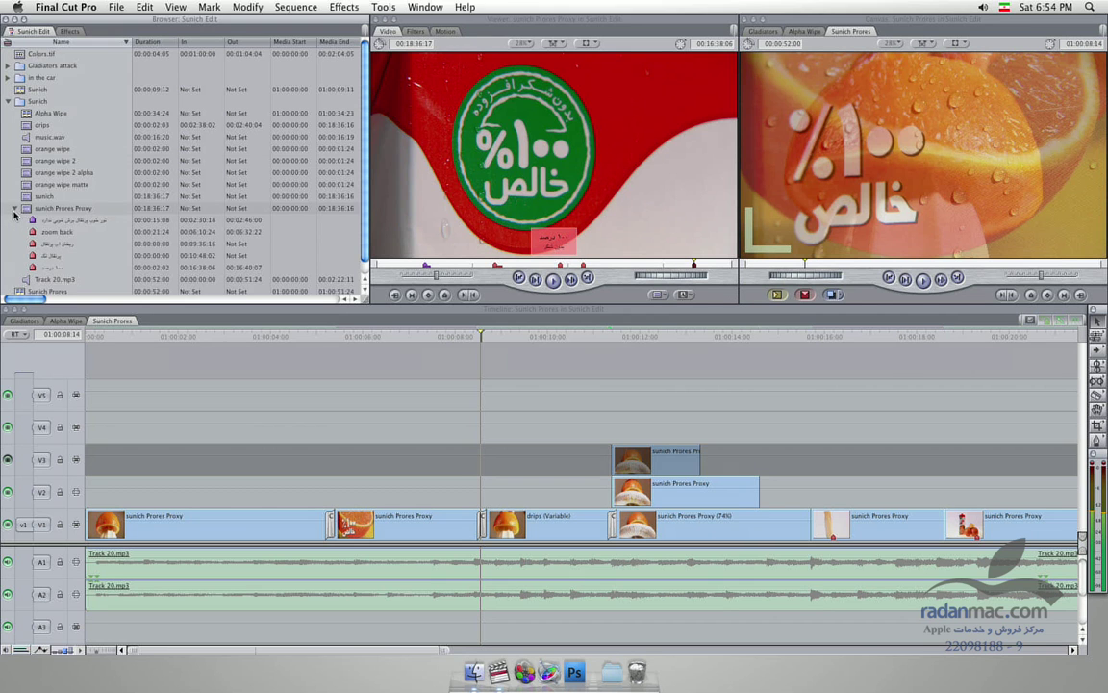
Step: Drag the ۱۰۰ درصد marker subclip onto V1 at the sequence end and move the playhead onto it
scroll(125, 279, down, 1)
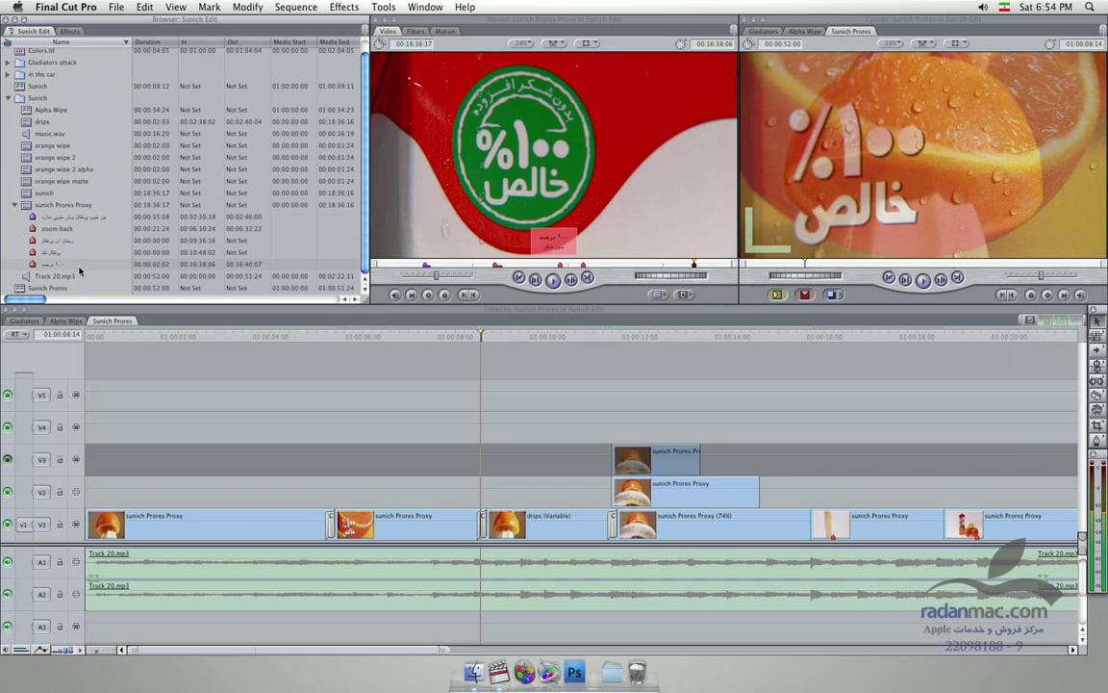
click(38, 265)
drag(384, 648, 596, 648)
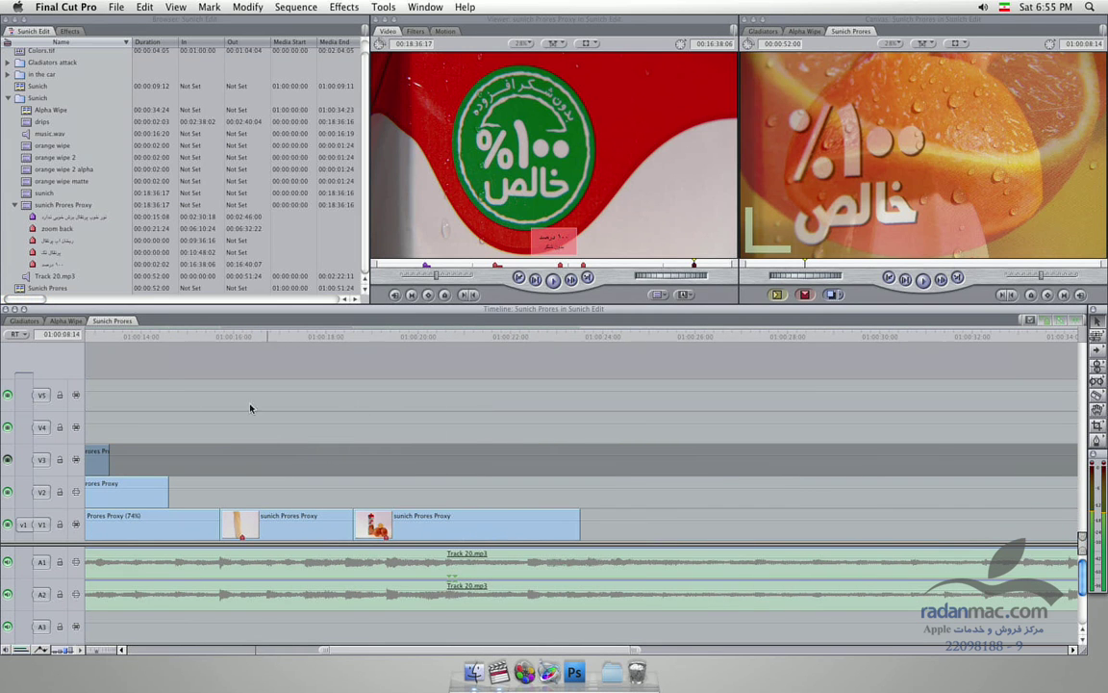
click(48, 264)
drag(175, 330, 676, 499)
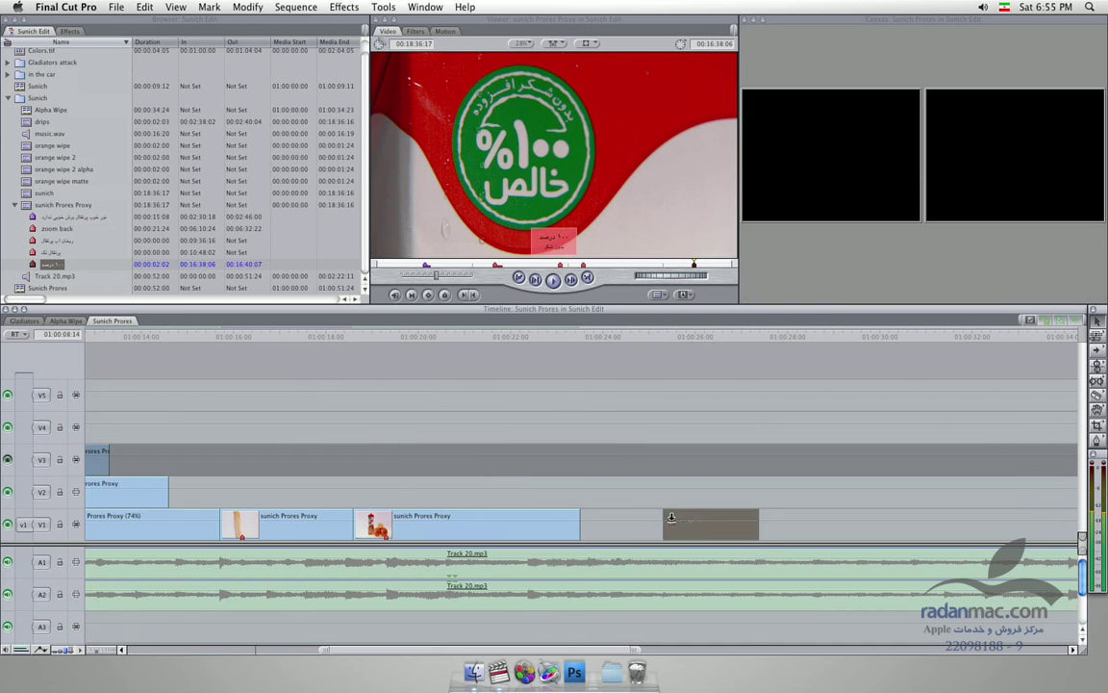
drag(680, 337, 729, 339)
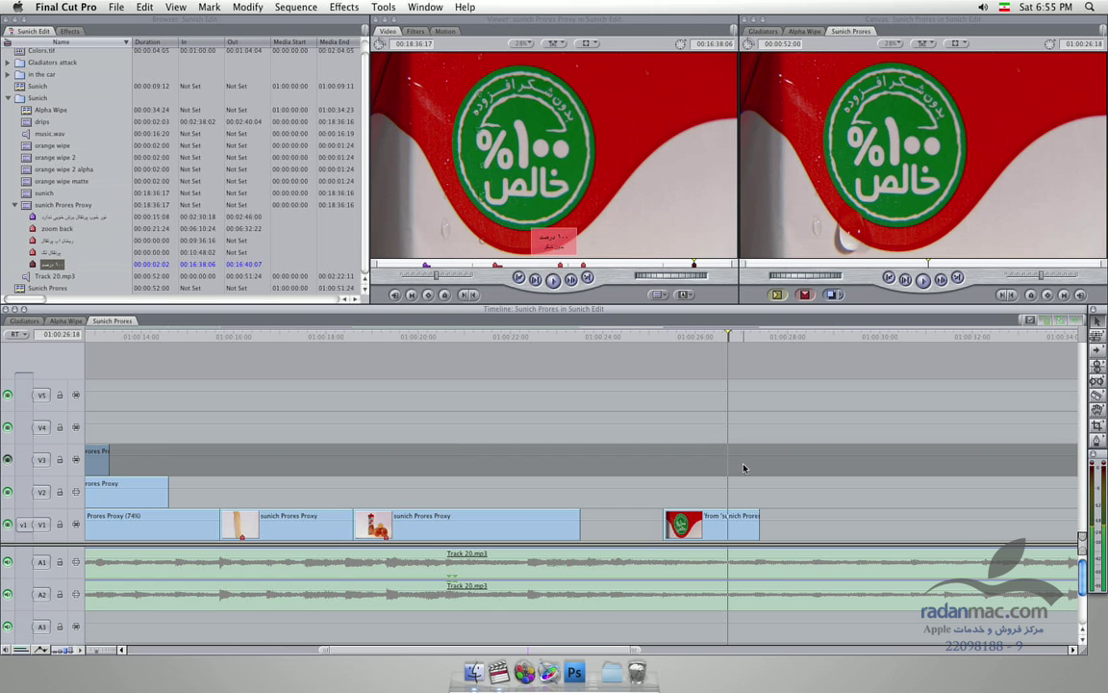
click(583, 264)
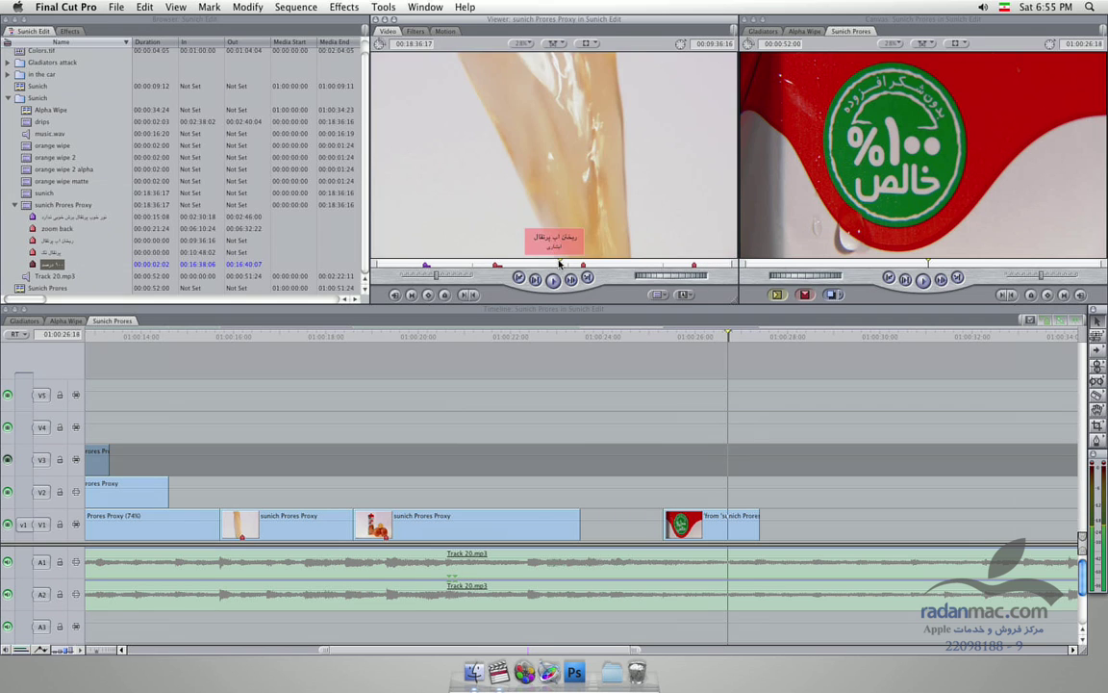
Step: Scrub the source clip to the halved-orange frame at 00:11:18:18 and add Marker 6 there
click(561, 267)
click(41, 241)
click(28, 241)
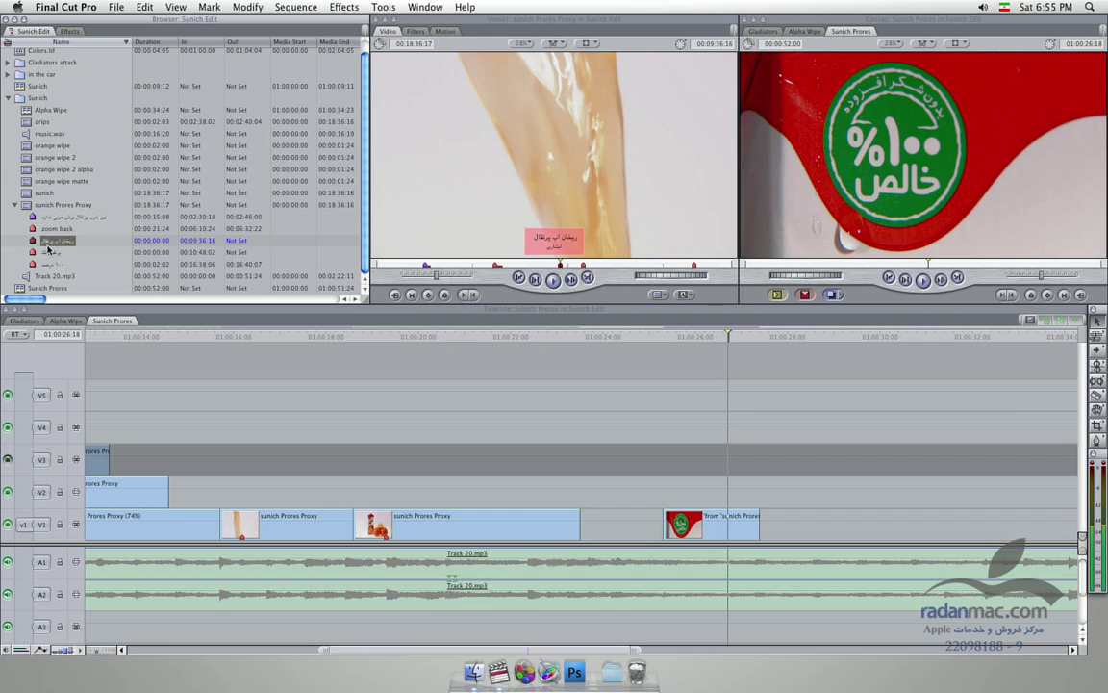
click(528, 265)
drag(529, 266, 546, 265)
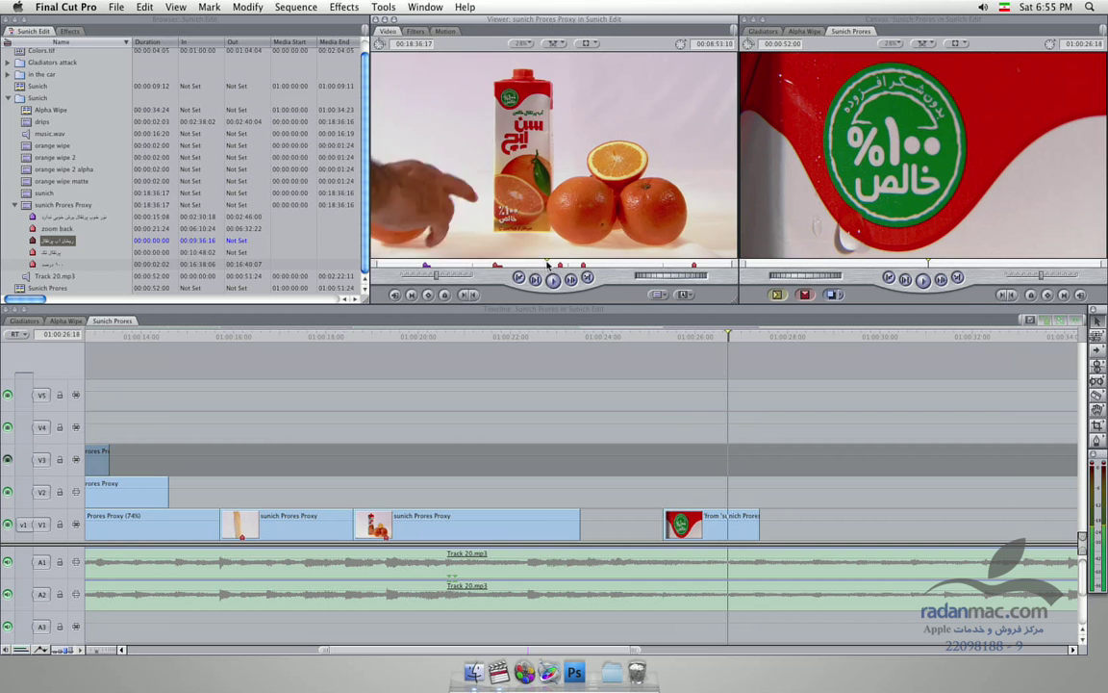
mouse_move(547, 266)
mouse_down()
mouse_move(614, 266)
mouse_move(583, 266)
mouse_up()
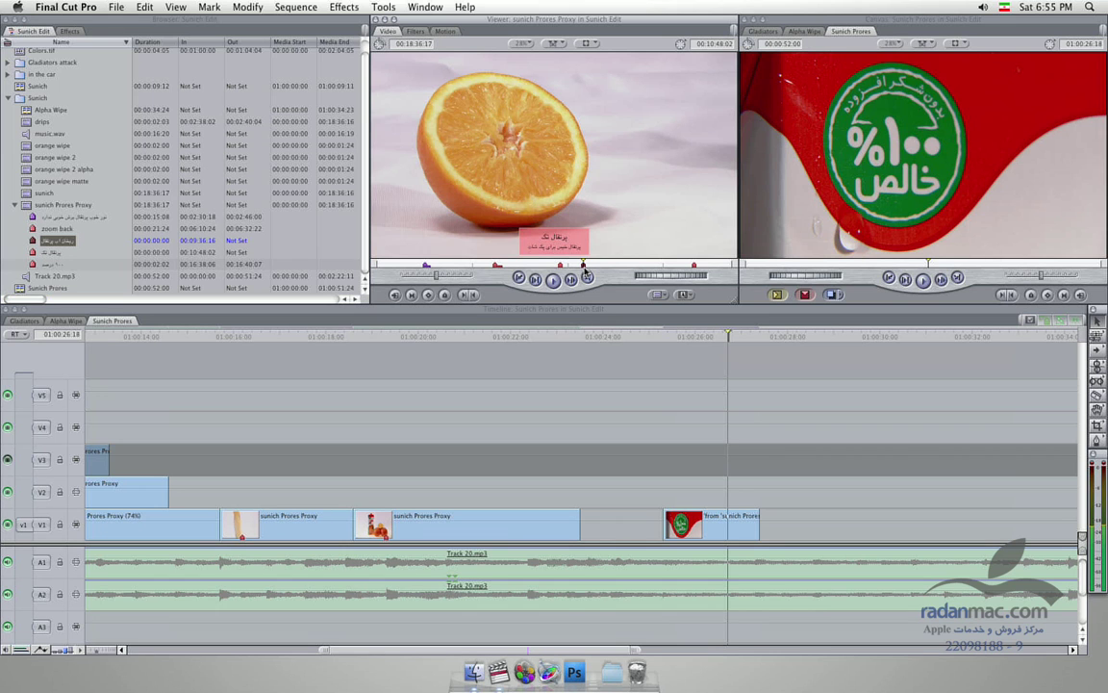
drag(592, 269, 594, 269)
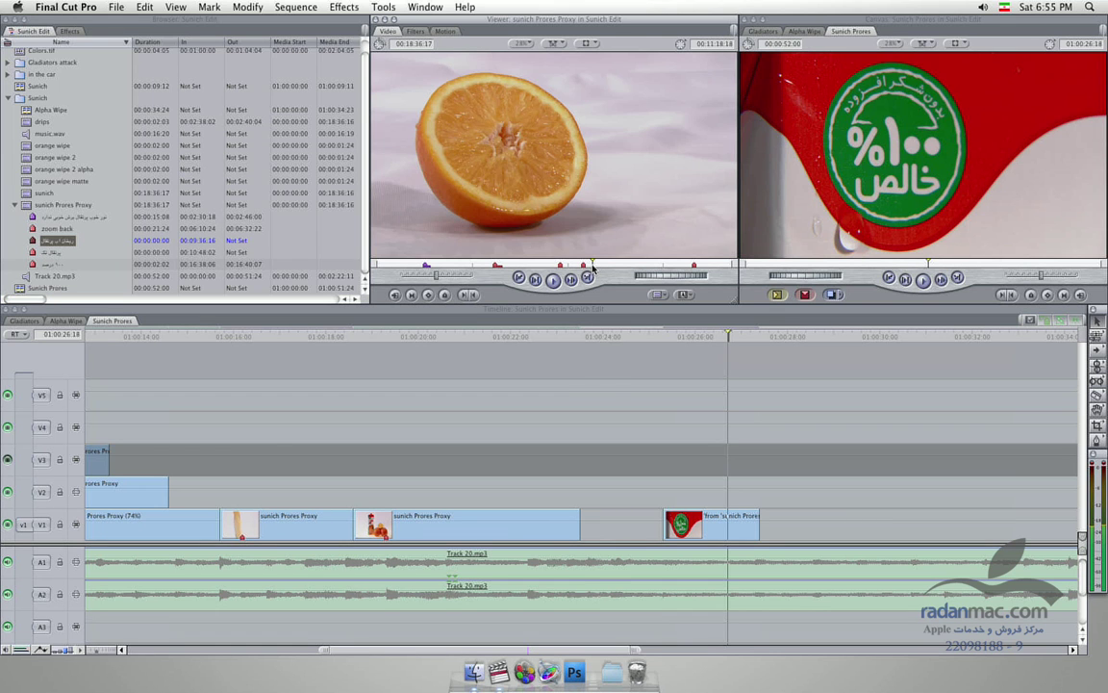
key(m)
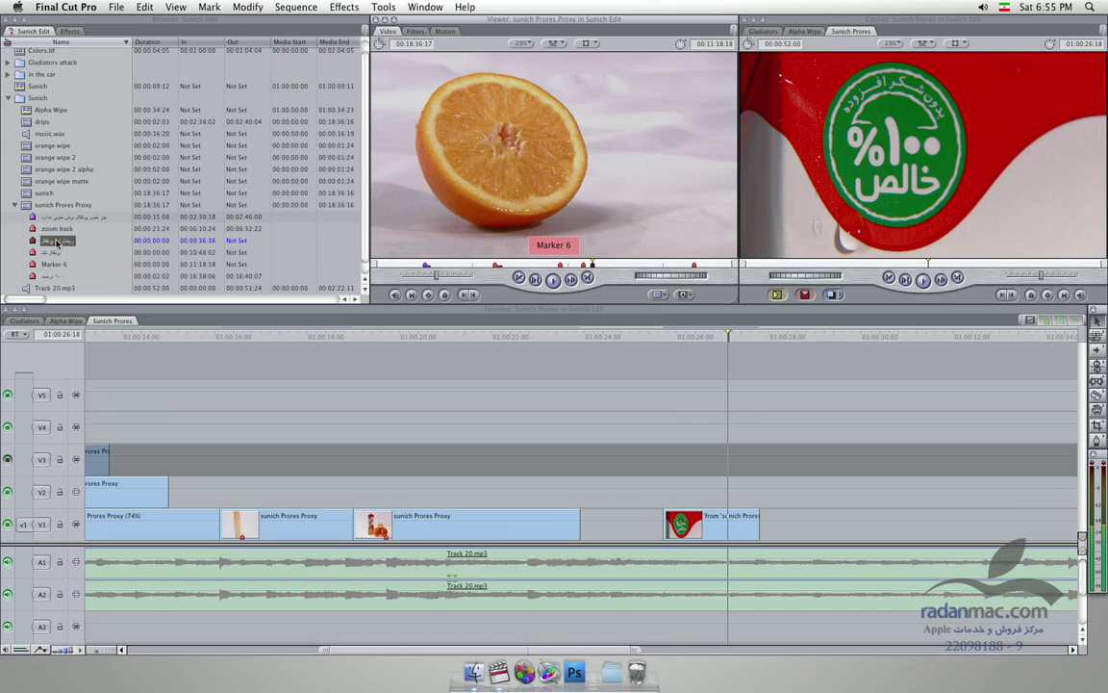
Step: Drop the halved-orange marker subclip onto V1 after the last clip, then step between source markers
click(34, 252)
drag(34, 252, 791, 520)
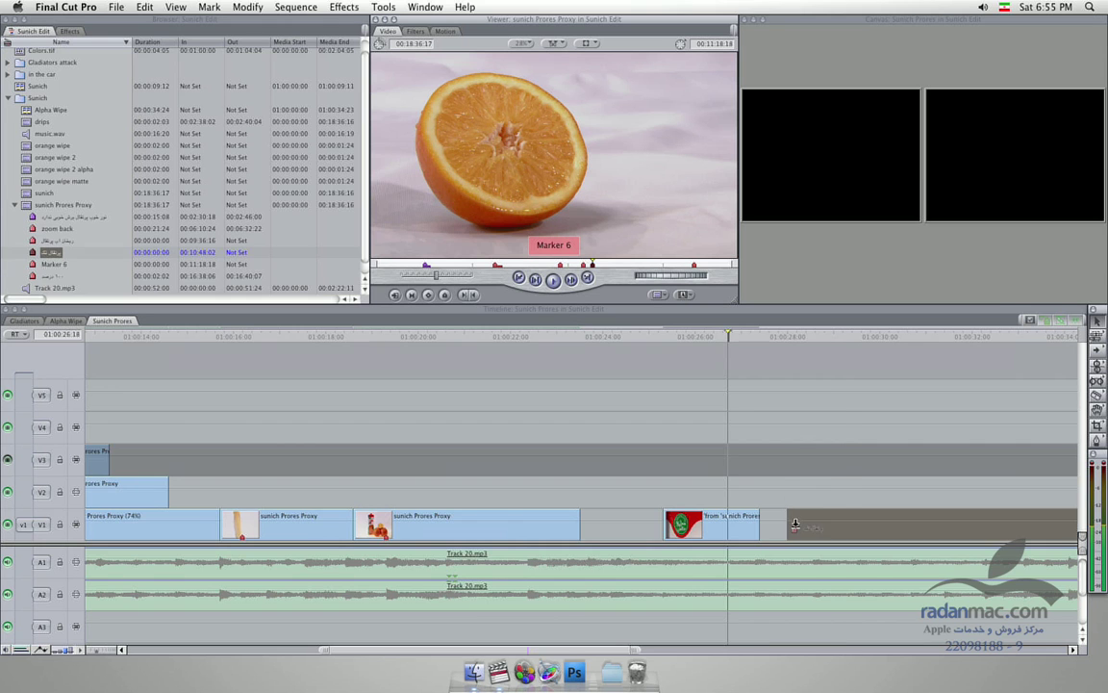
drag(791, 520, 791, 520)
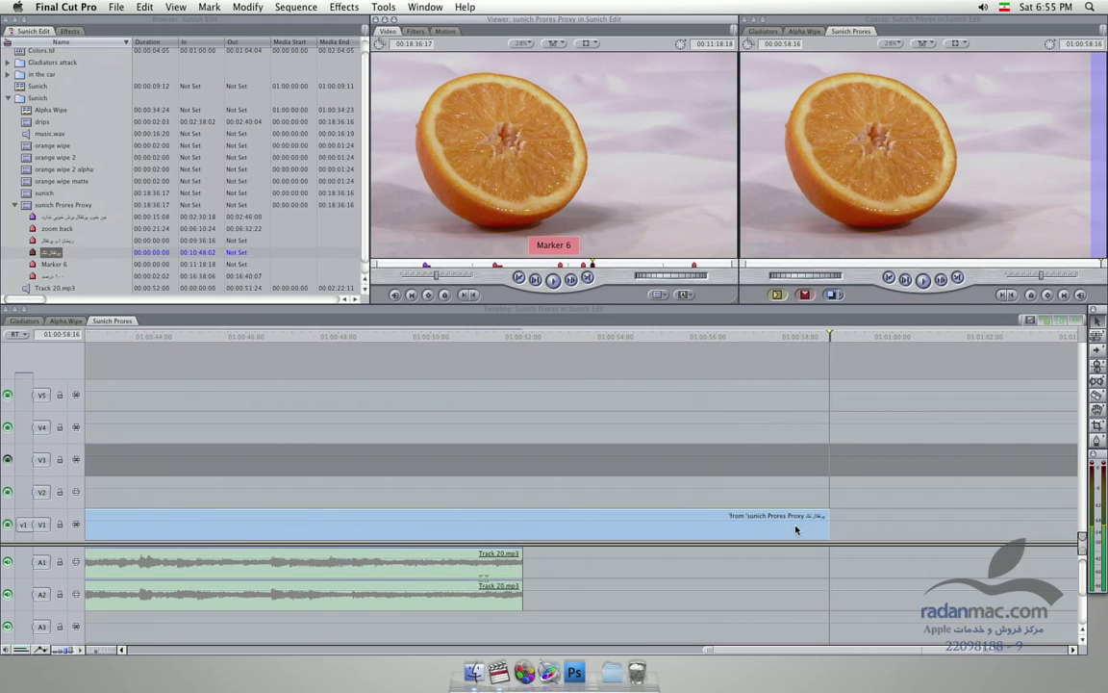
click(582, 266)
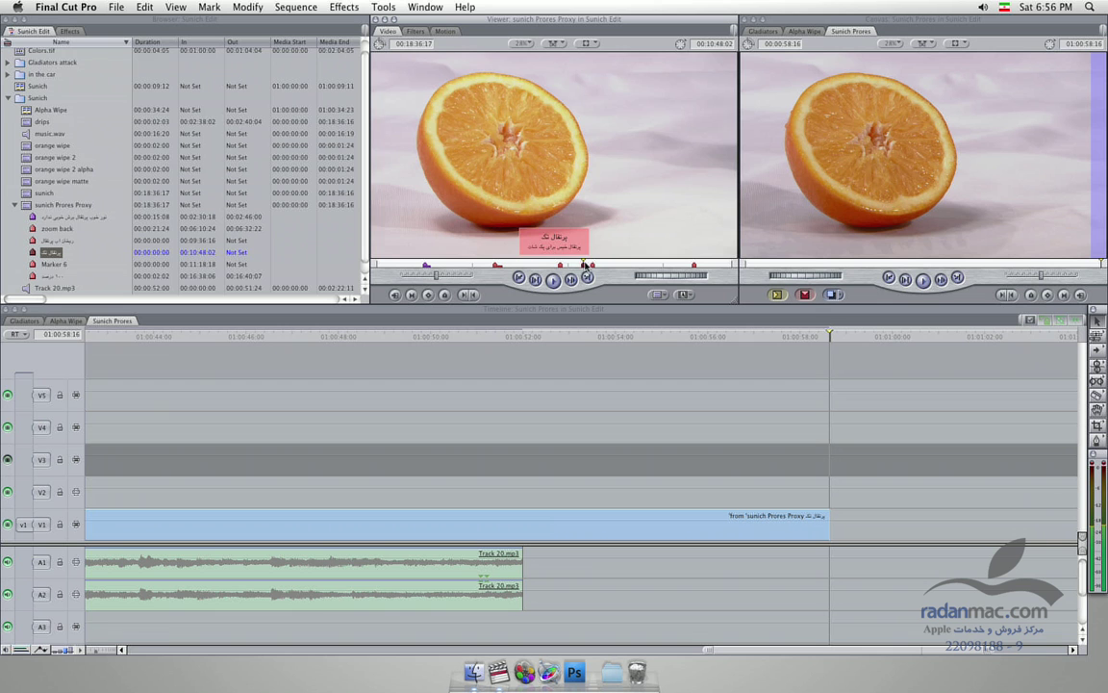
click(592, 266)
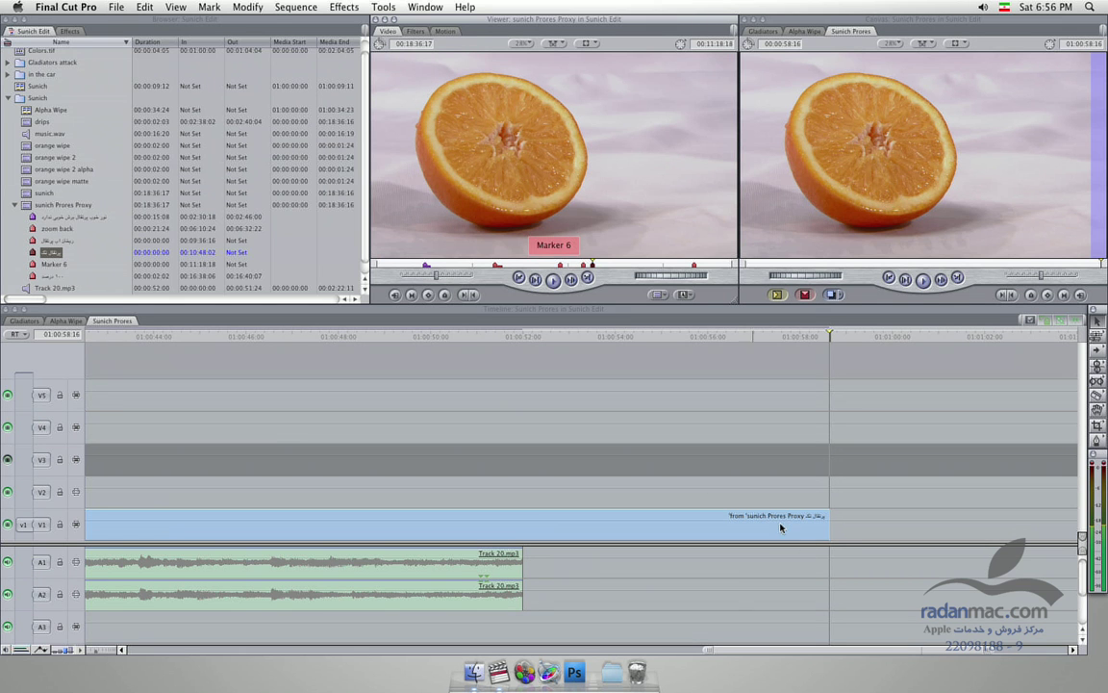
Step: Delete the trailing clip from V1 and bring the playhead back near 01:00:07
drag(823, 650, 522, 558)
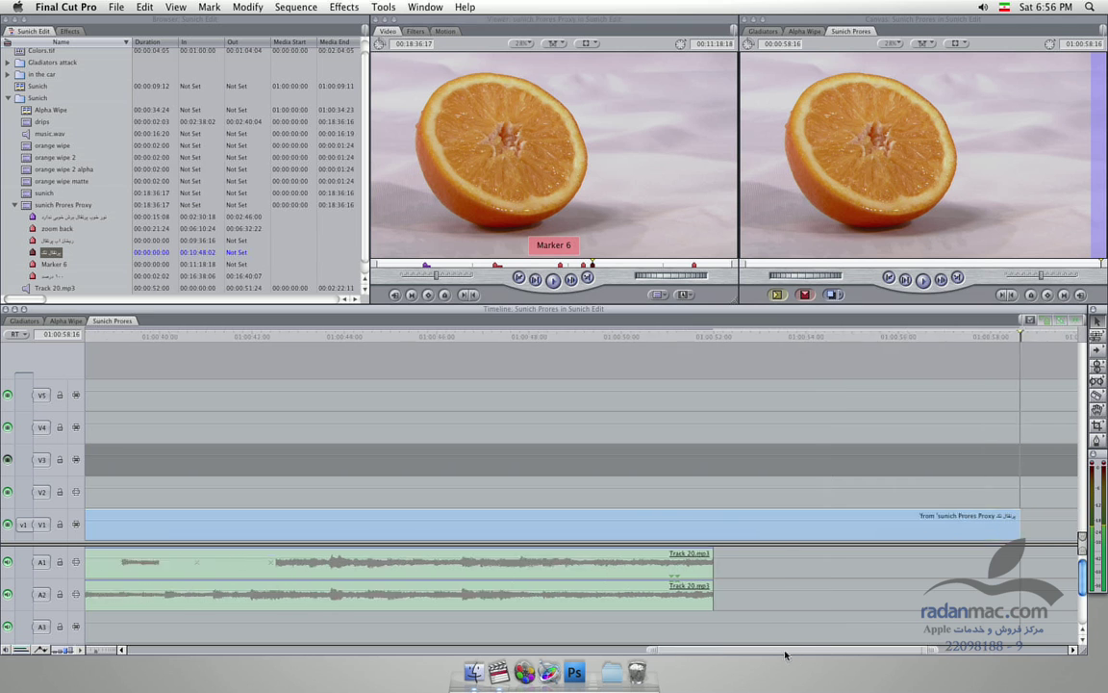
click(534, 522)
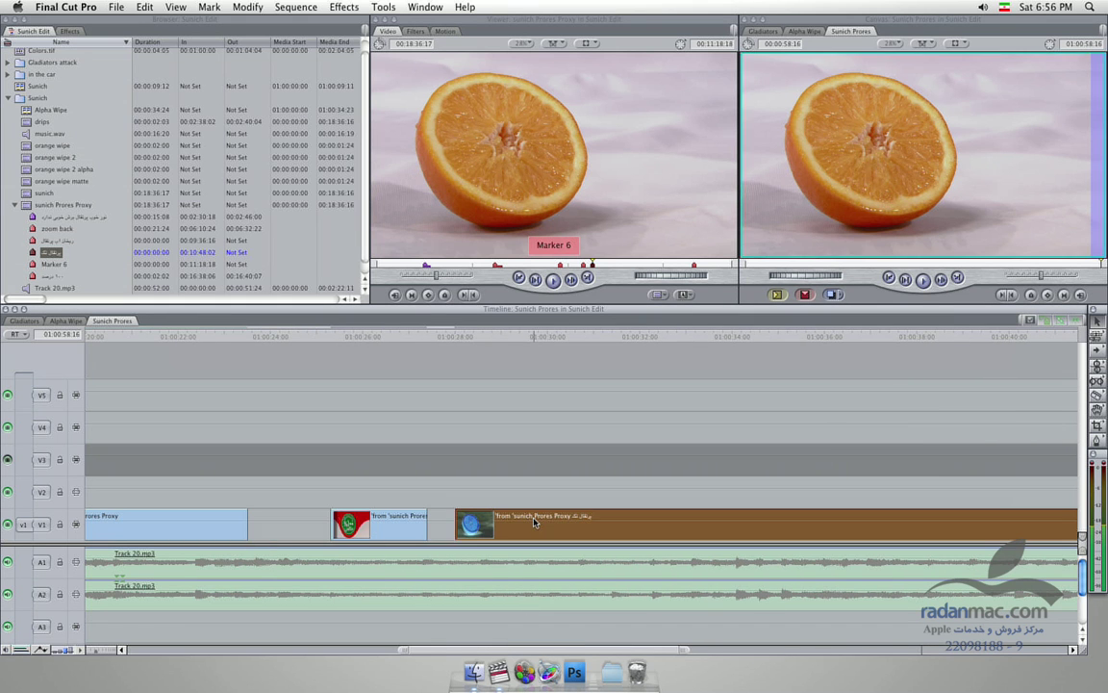
key(Delete)
key(space)
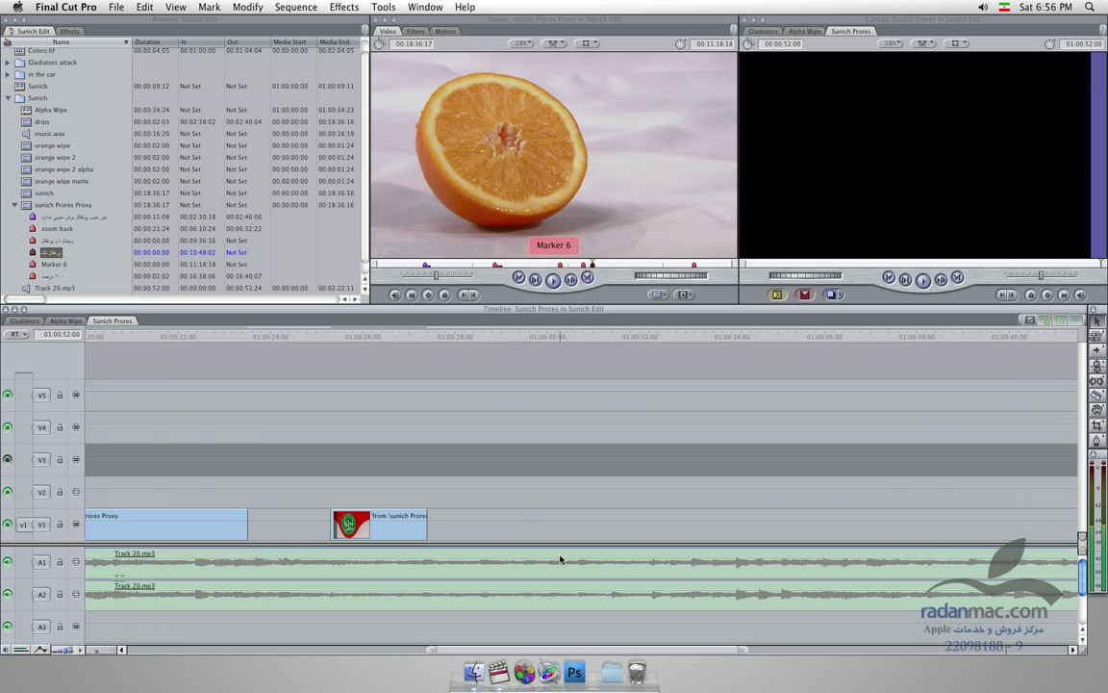
drag(607, 650, 279, 639)
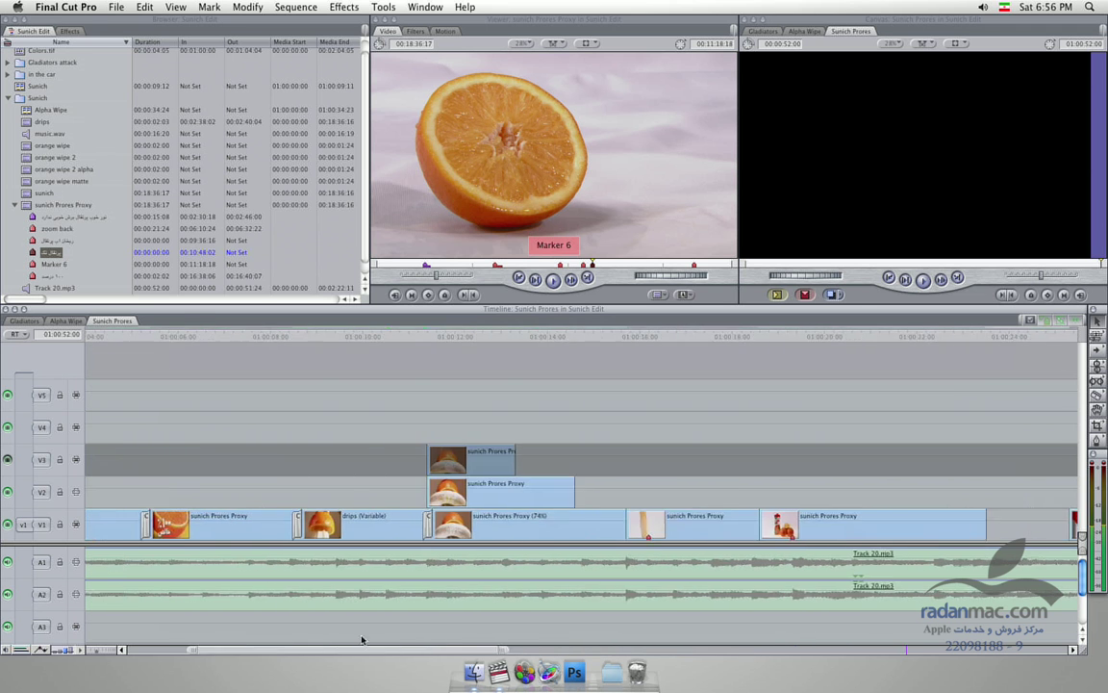
click(423, 337)
Step: Add Marker 12 at 01:00:07:10 and extend it ten frames to about 01:00:07:20
mouse_move(386, 337)
mouse_down()
mouse_move(446, 336)
mouse_move(429, 338)
mouse_up()
key(m)
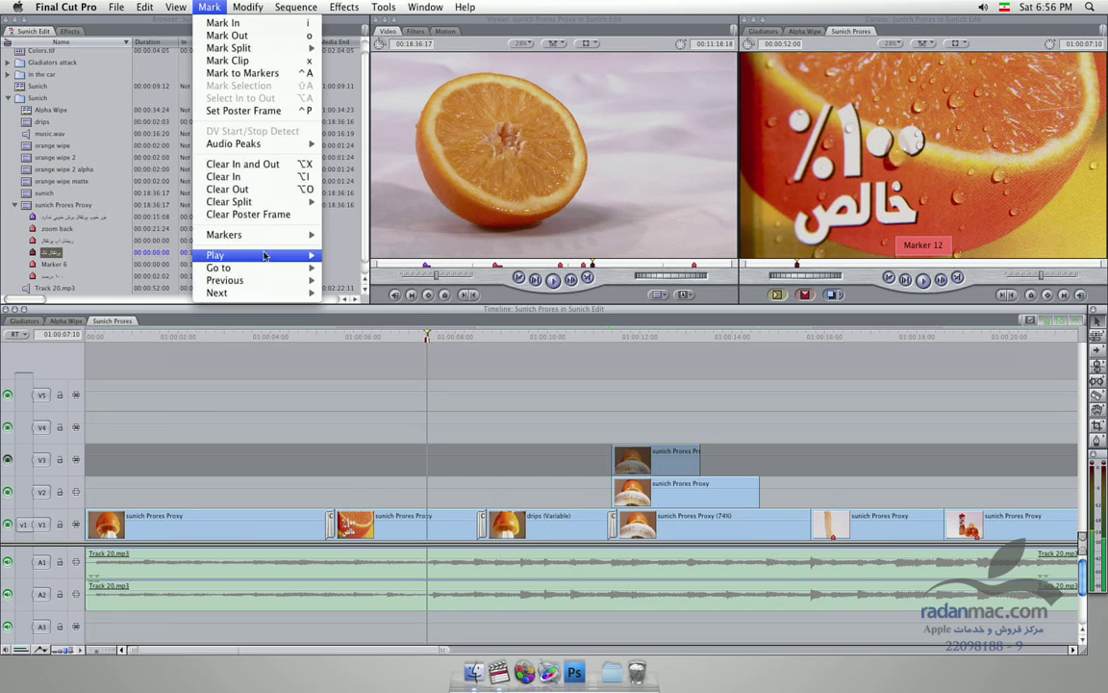
mouse_move(289, 235)
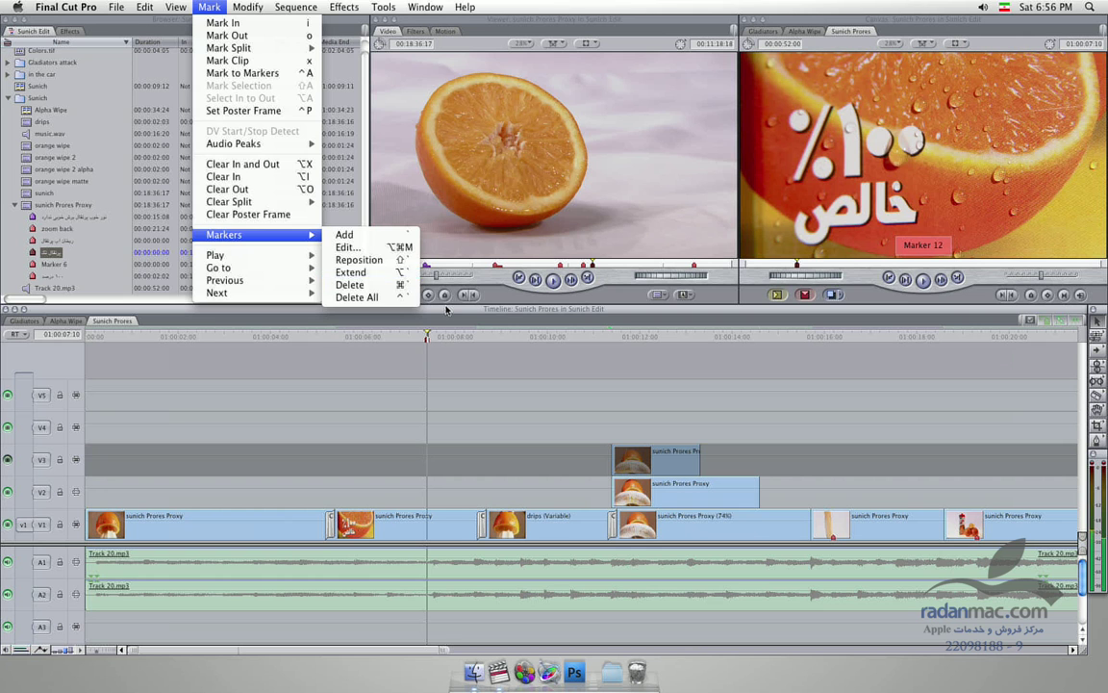
click(401, 279)
key(Right)
key(Right)
key(Right)
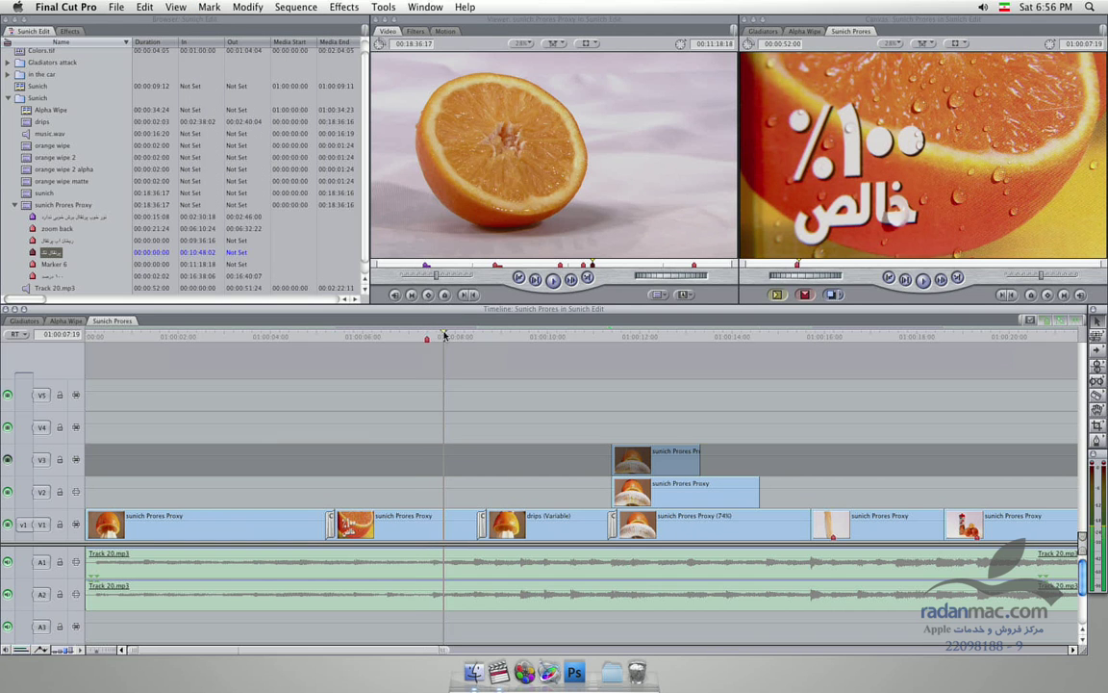
key(alt+grave)
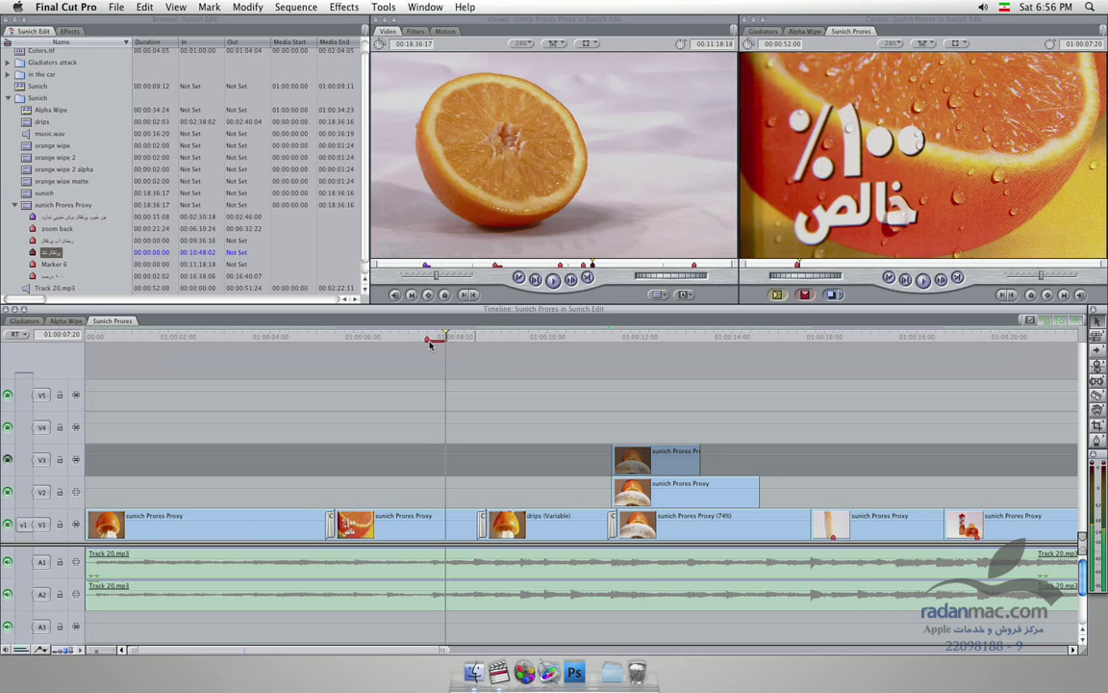
click(438, 337)
drag(438, 336, 428, 344)
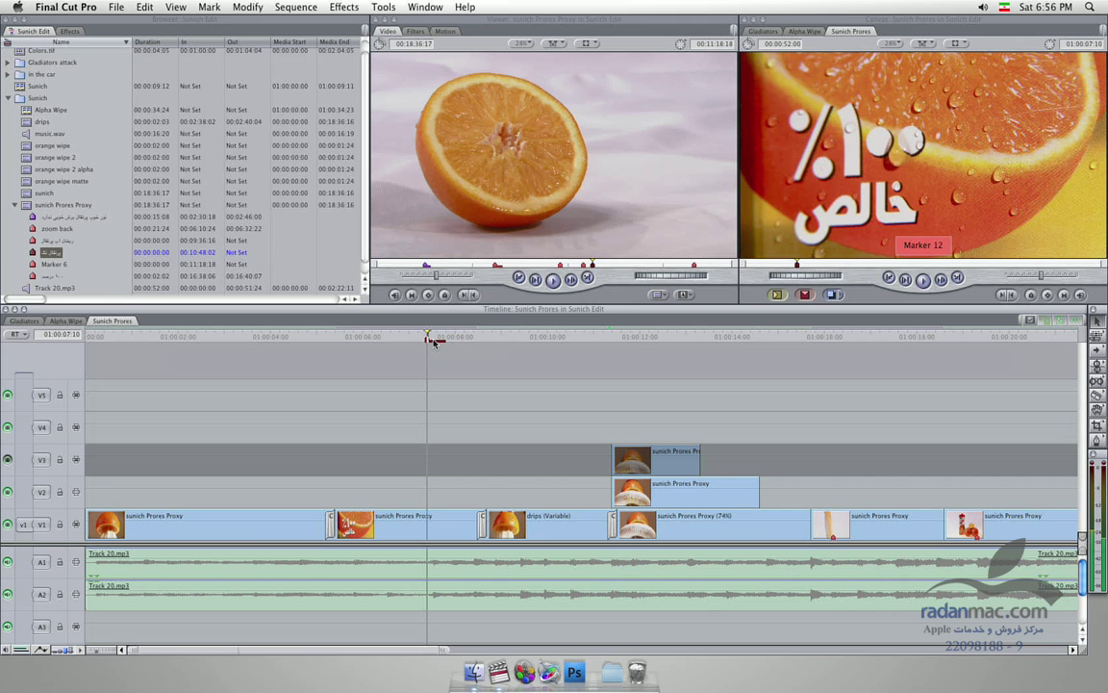
Step: In Edit Marker, enter the name '۱۰۰ درصد' and the comment '۱۰۰ درصد خالص', then confirm
key(m)
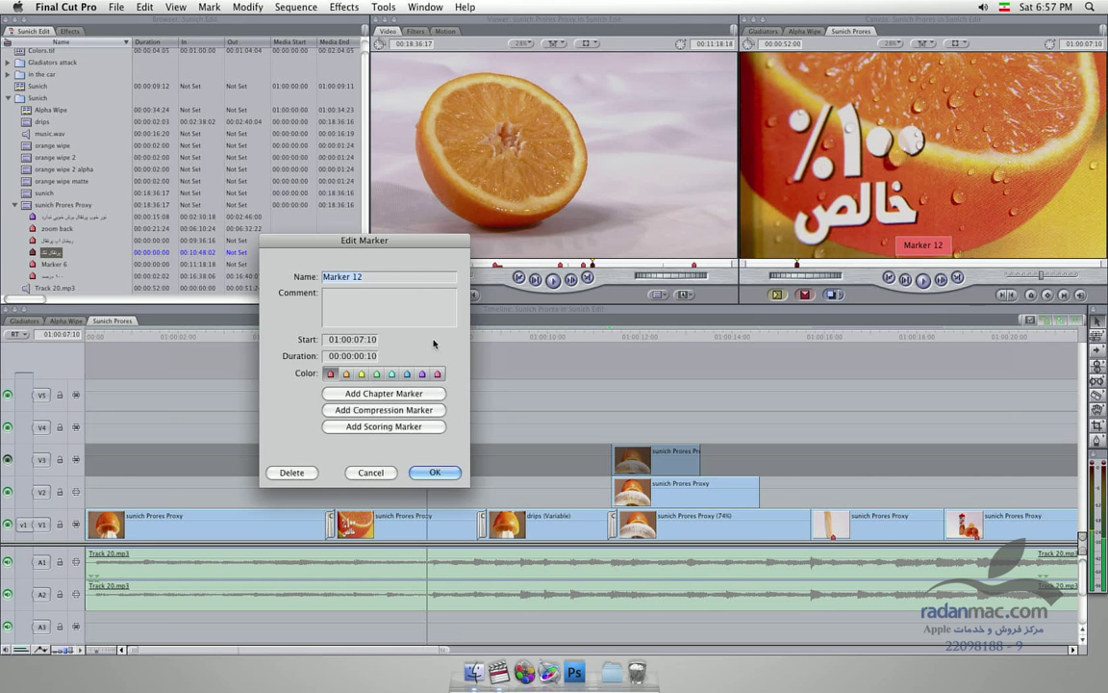
text(۱۰۰)
text( درصد)
key(Tab)
text(۱۰۰ درصد)
text( خال)
text(ص)
key(Return)
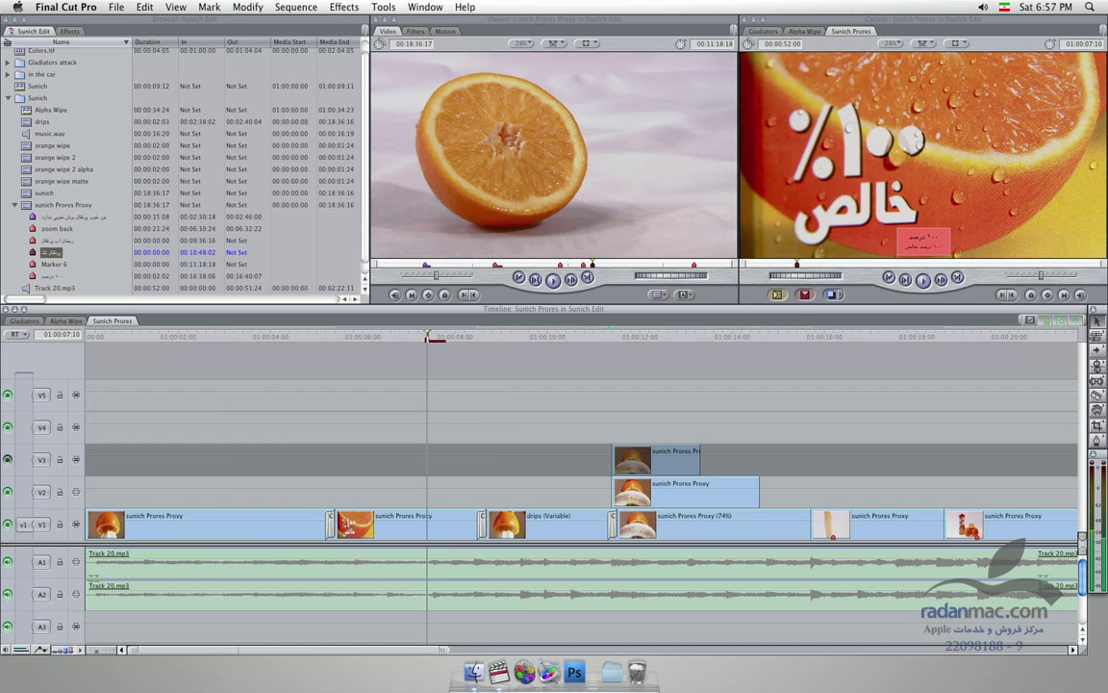
Step: Search the sequence with Edit > Find for 'شال' to jump the playhead to the ۱۰۰ درصد marker
drag(481, 338, 265, 343)
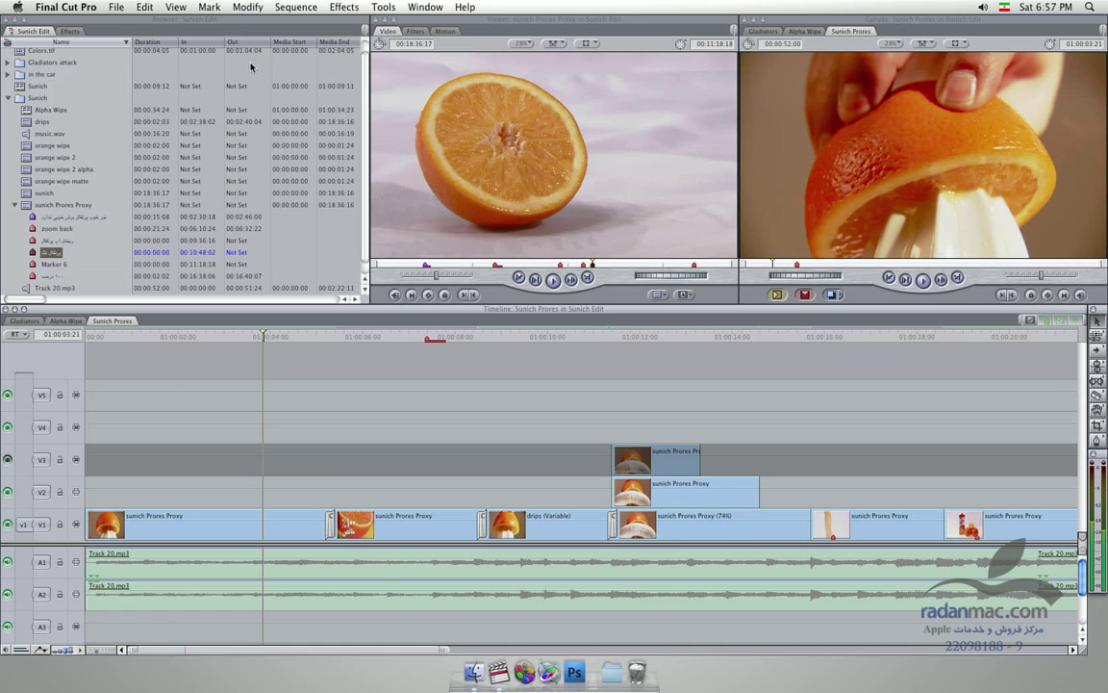
click(176, 7)
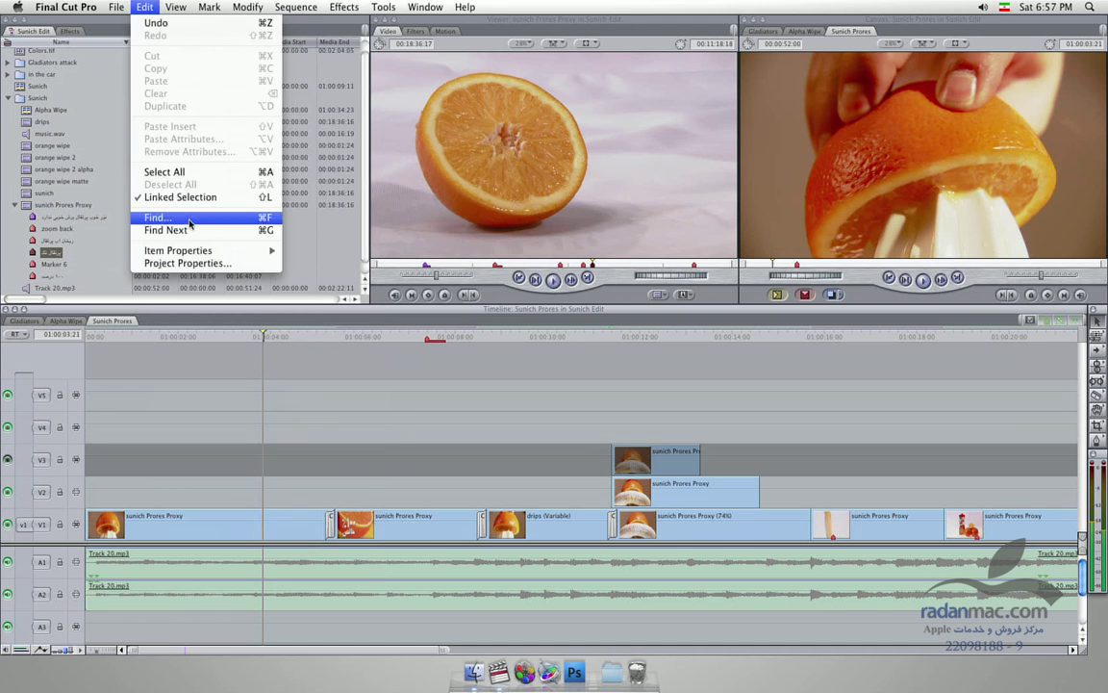
click(188, 224)
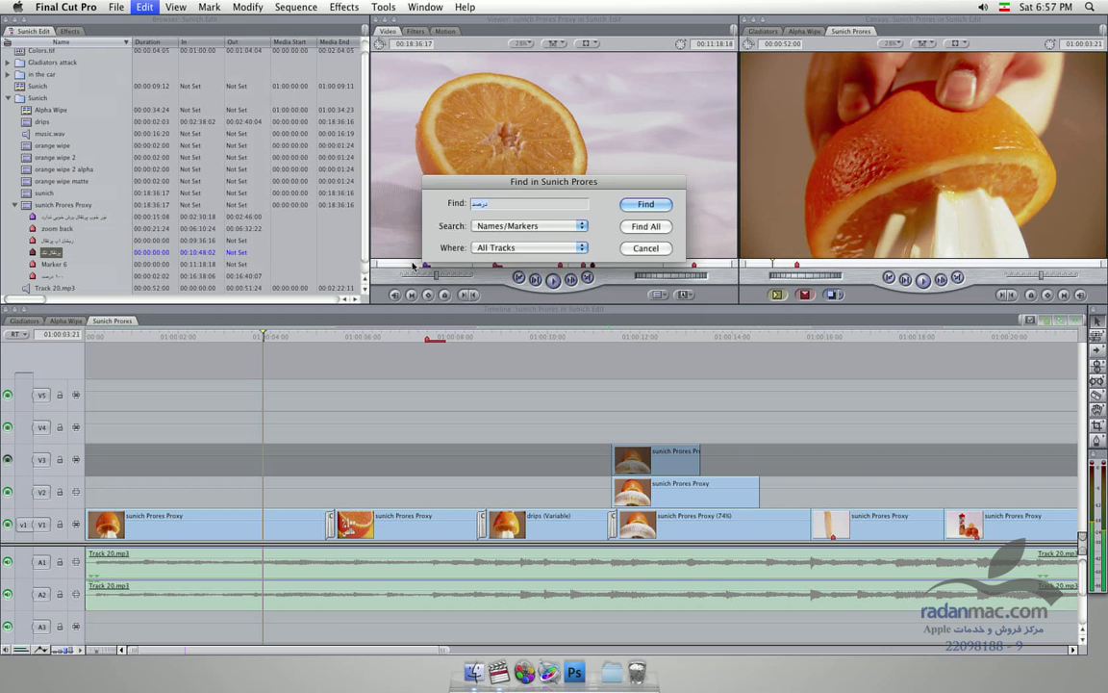
mouse_move(577, 181)
mouse_down()
mouse_move(606, 200)
mouse_move(723, 429)
mouse_up()
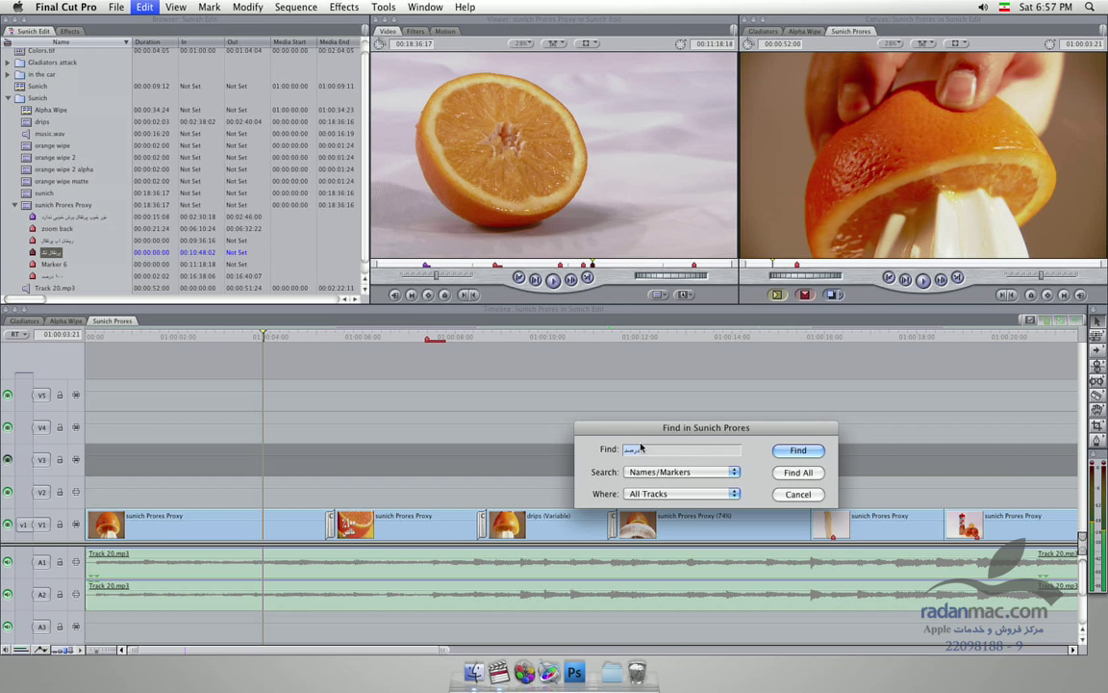
key(BackSpace)
text(شال)
key(Return)
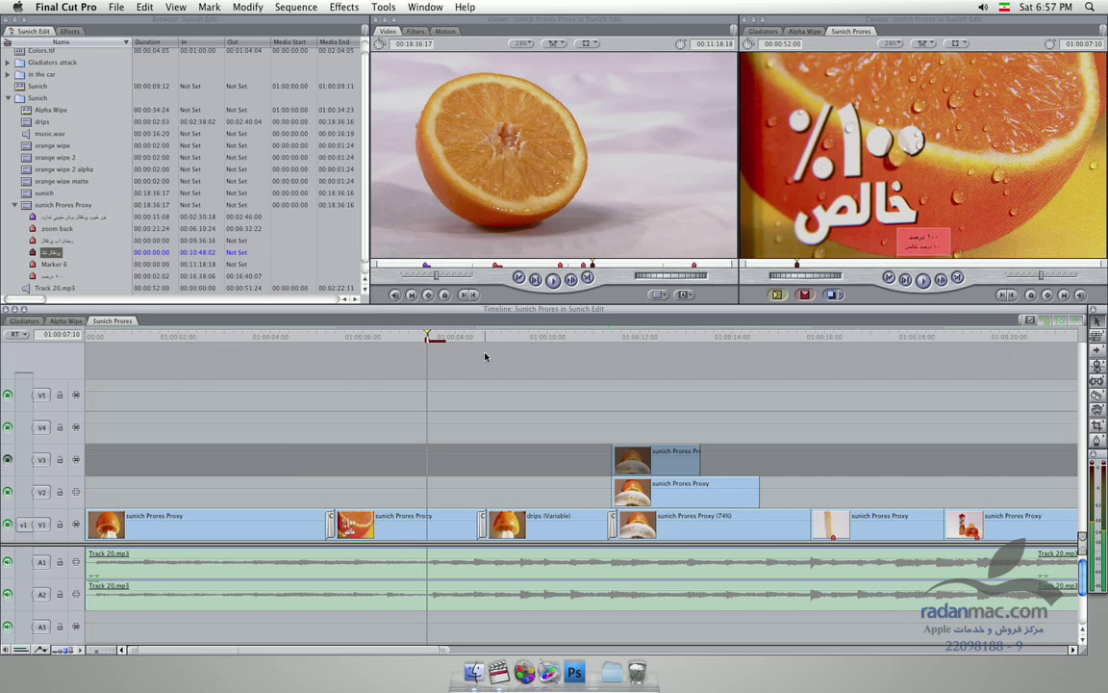
key(m)
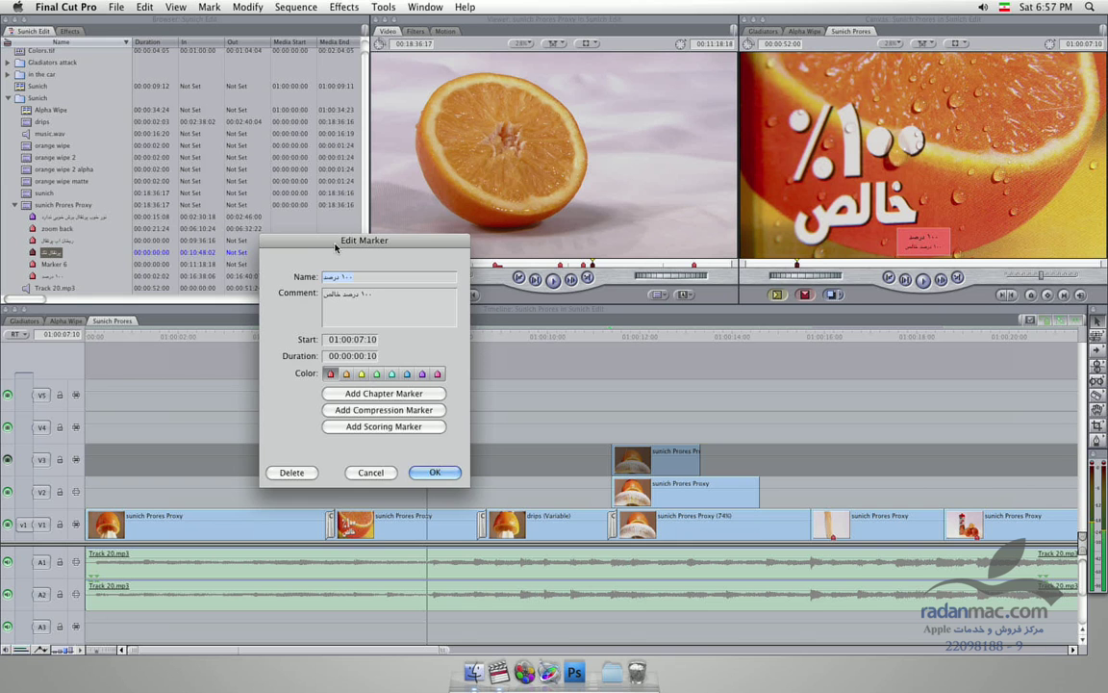
drag(335, 248, 193, 168)
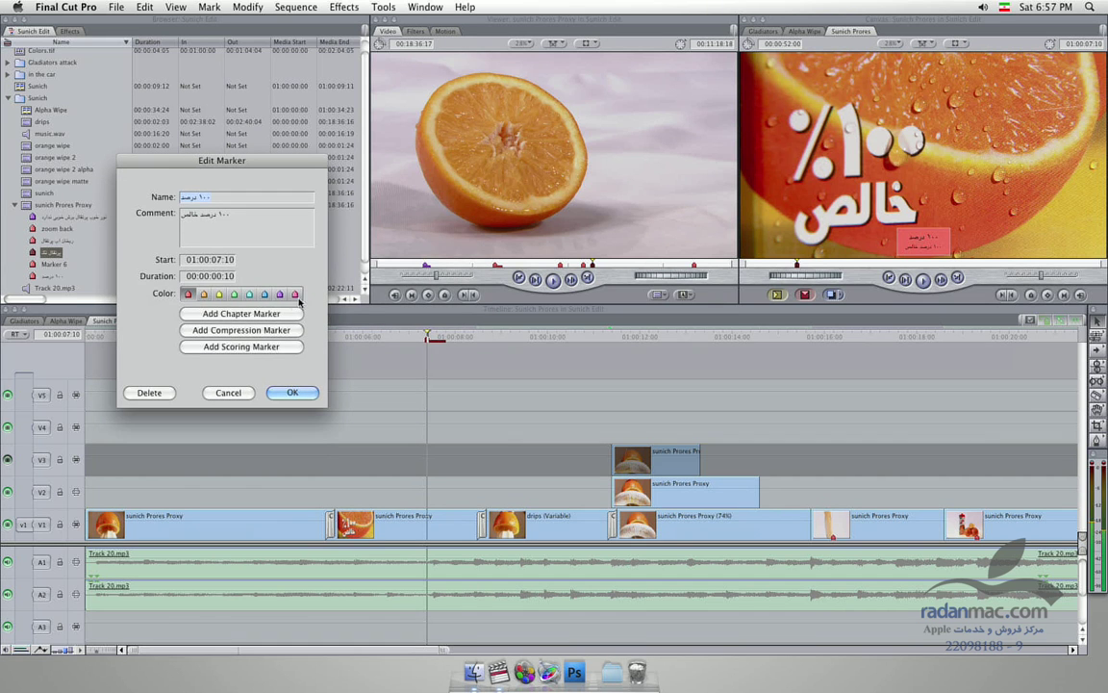
click(227, 393)
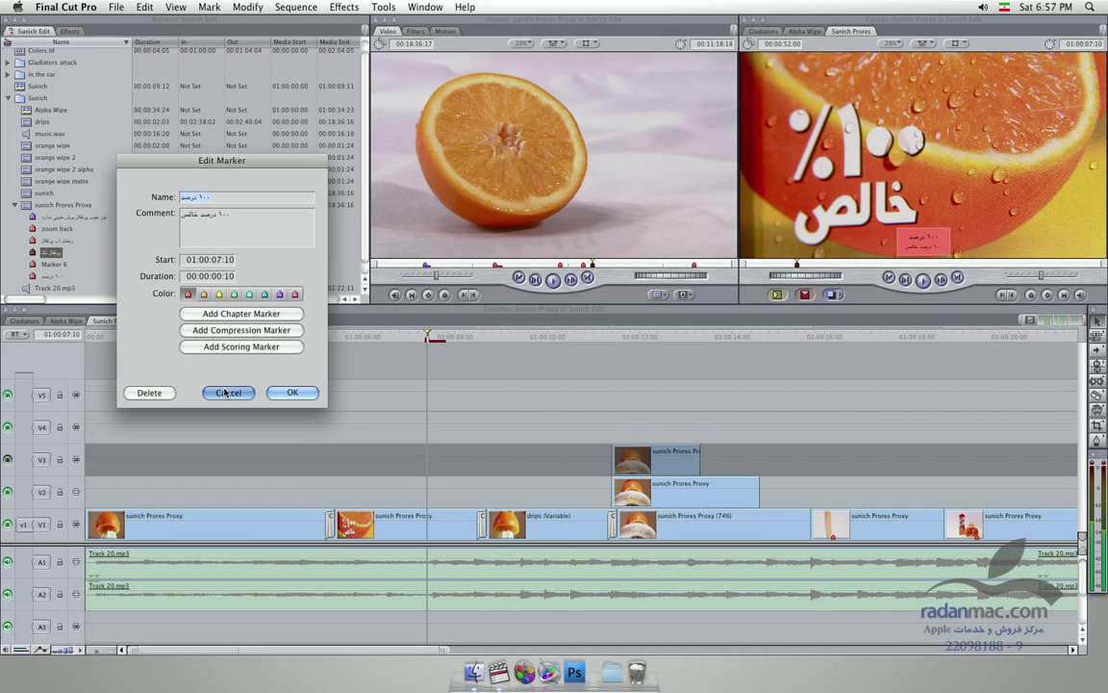
click(436, 337)
mouse_move(448, 337)
mouse_down()
mouse_move(335, 344)
mouse_move(439, 346)
mouse_up()
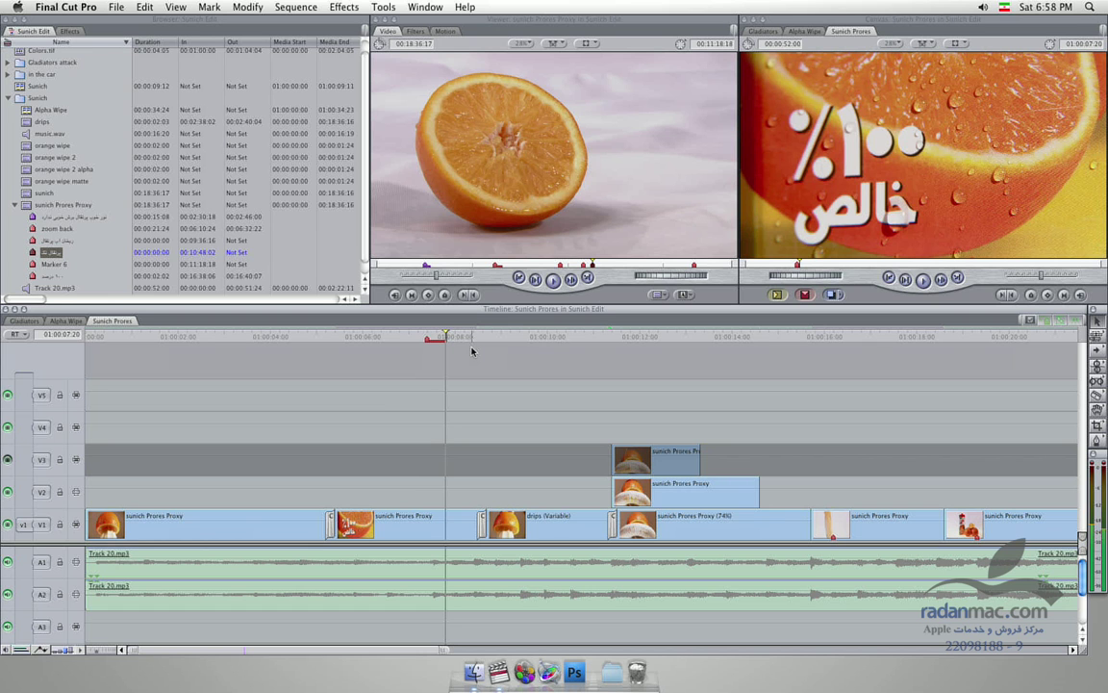
drag(607, 340, 652, 334)
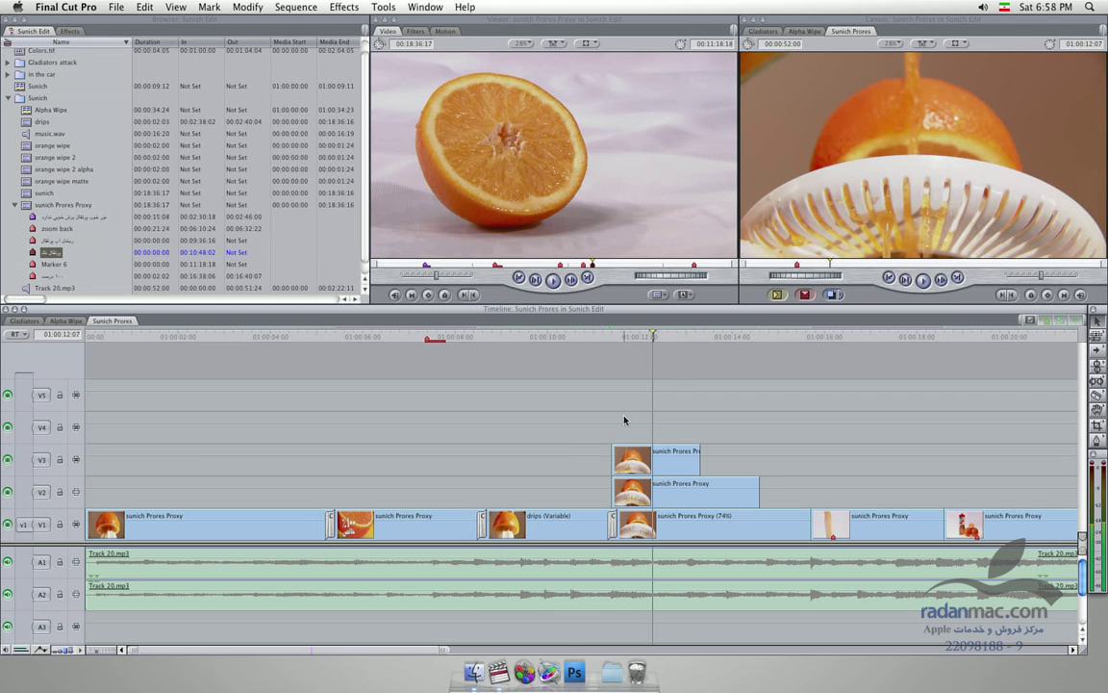
click(722, 335)
drag(724, 334, 773, 335)
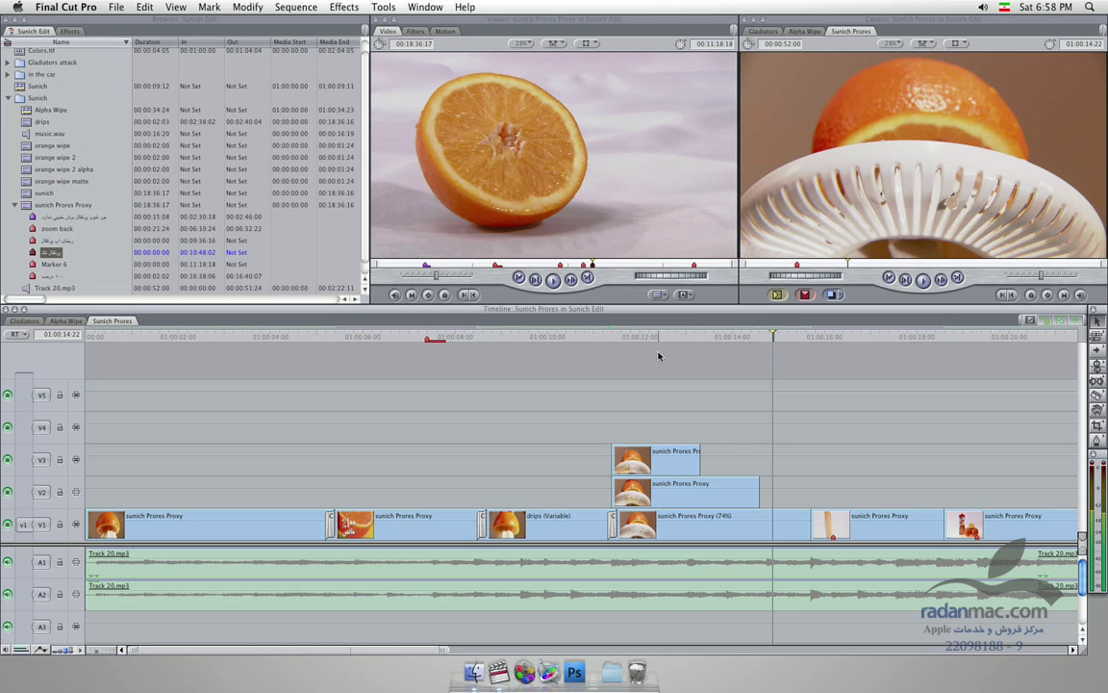
drag(672, 336, 700, 336)
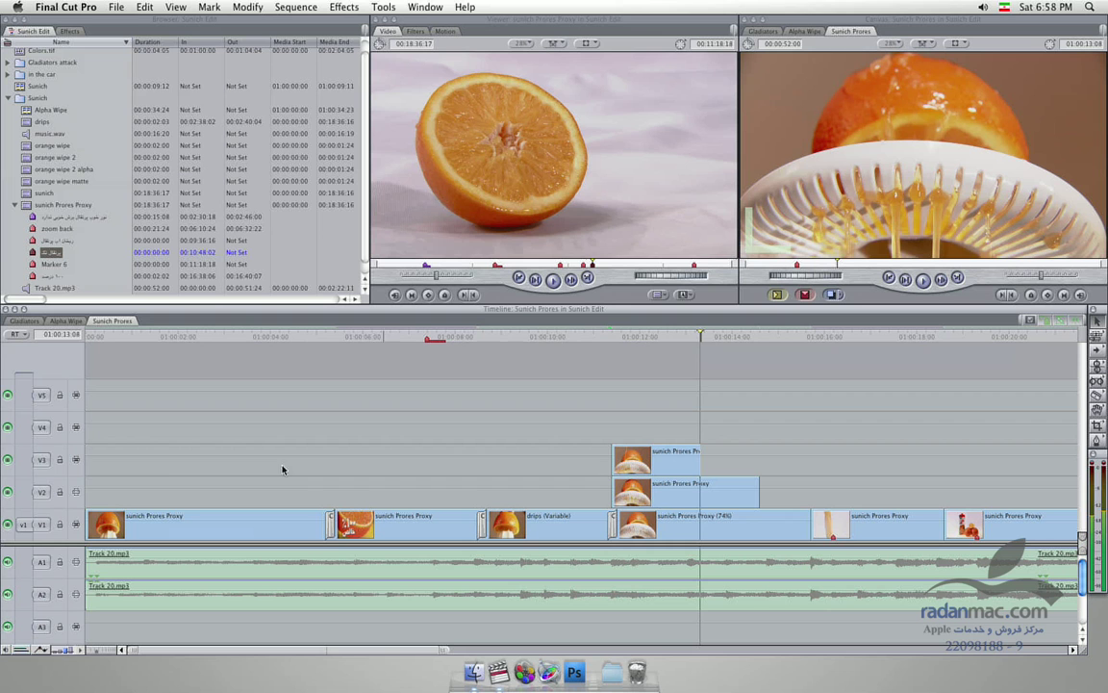
click(6, 460)
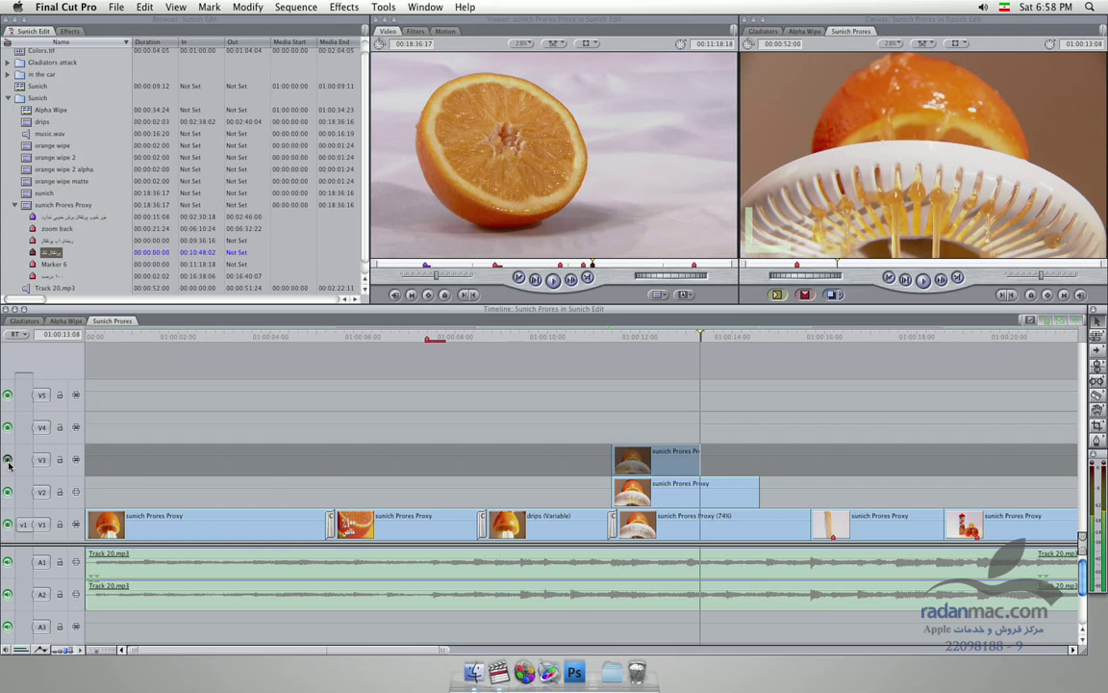
click(7, 460)
click(6, 491)
click(7, 492)
click(6, 491)
click(7, 492)
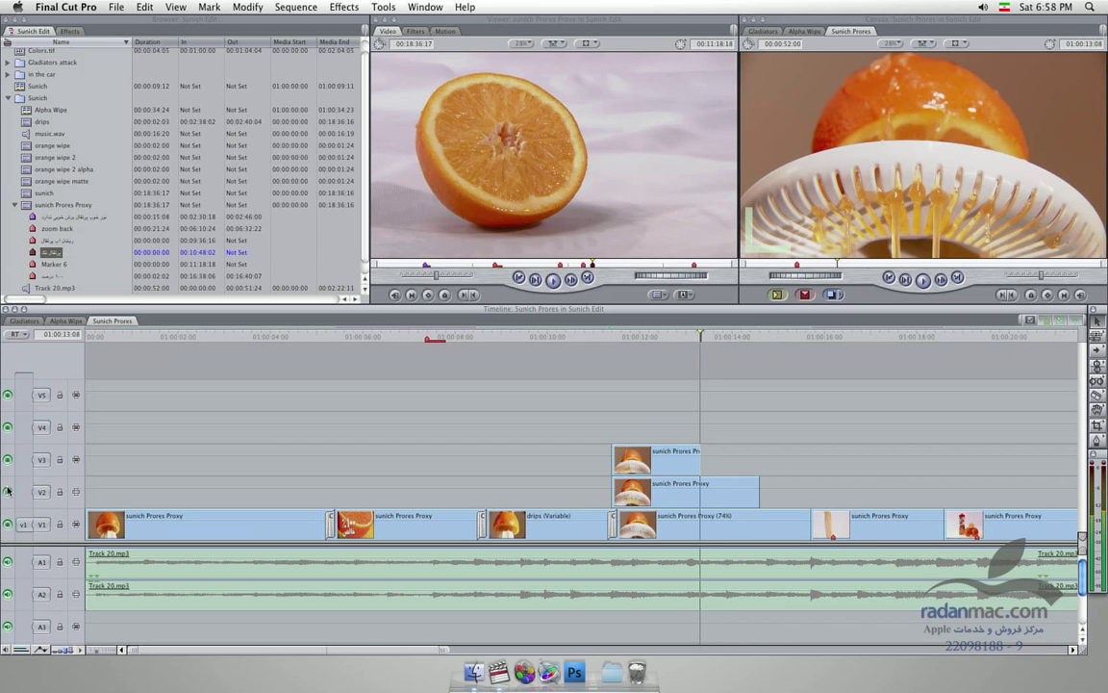
key(space)
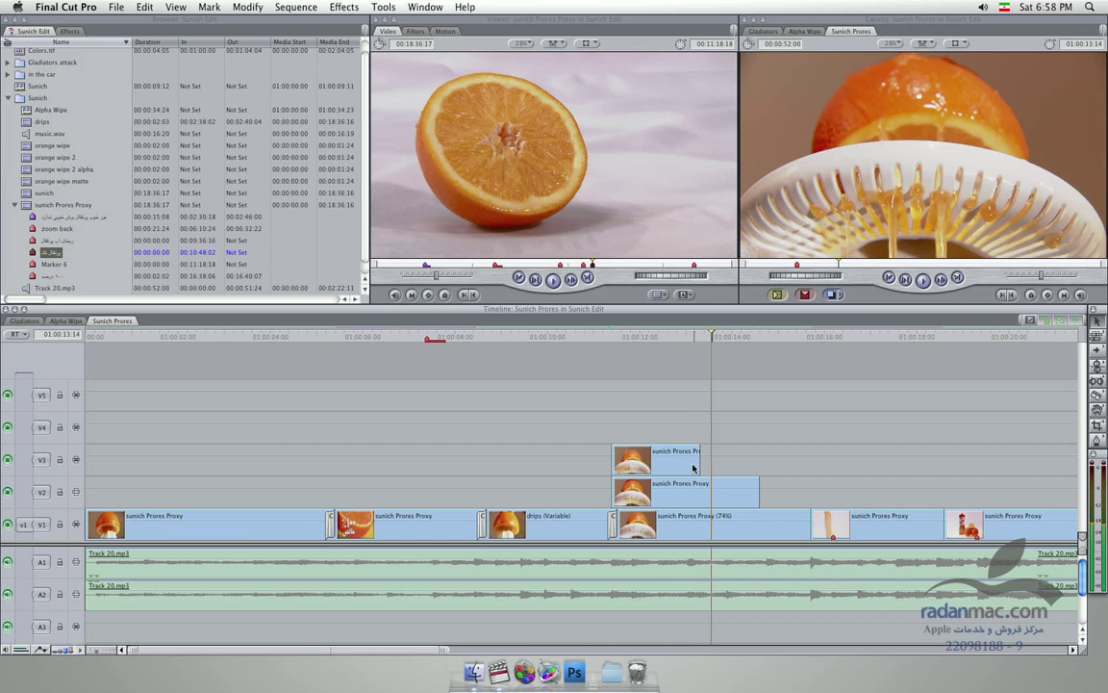
drag(657, 343, 613, 345)
Step: Add a yellow marker named 'ر به ترکیب' with the comment 'باید بکیب شود'
key(m)
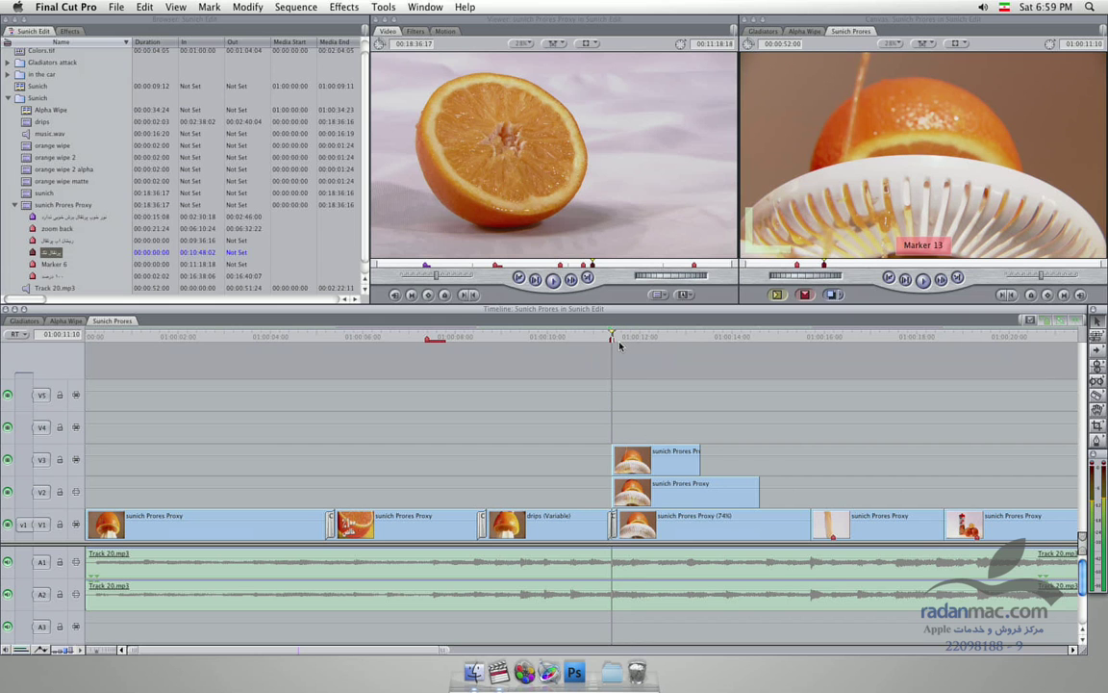
key(m)
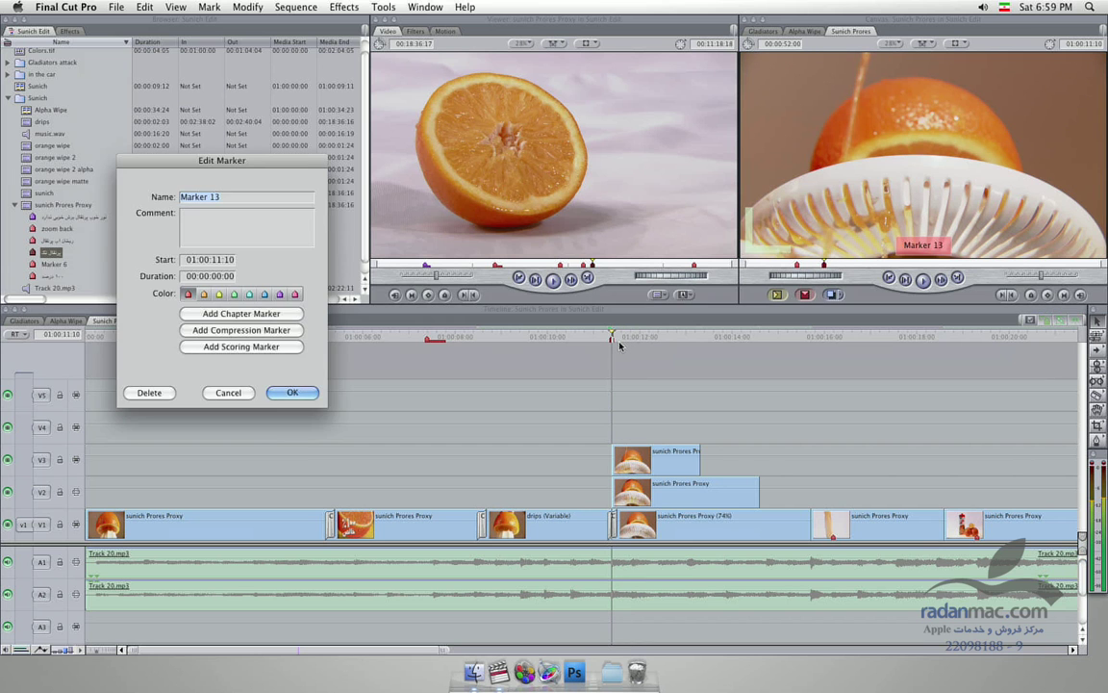
text(ر)
text( ب)
text(ه ترکی)
text(ب)
key(Tab)
text(س)
text(با)
text(ی)
text(د ب)
text(کی)
text(ب)
text( شود)
drag(142, 157, 112, 275)
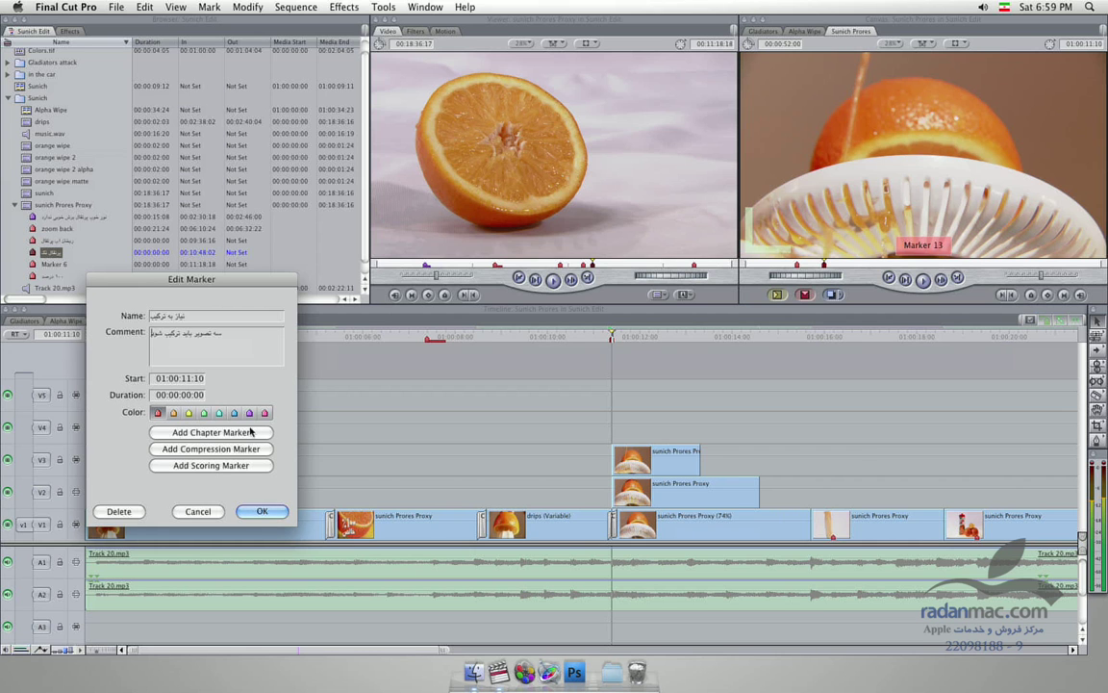
click(188, 413)
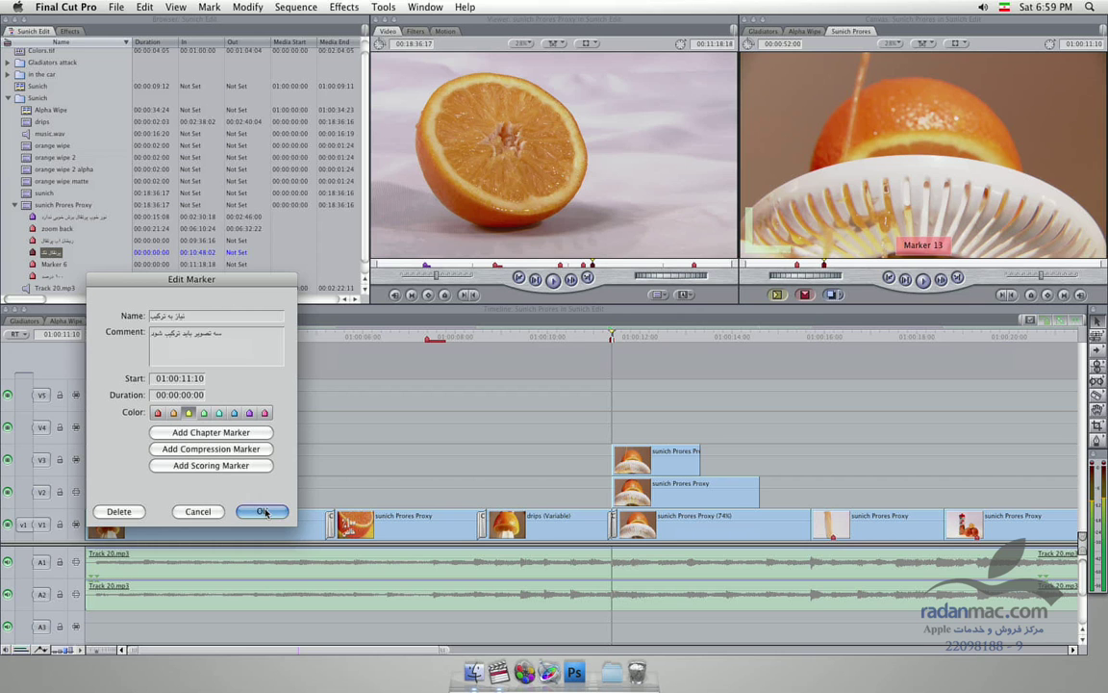
click(262, 511)
key(m)
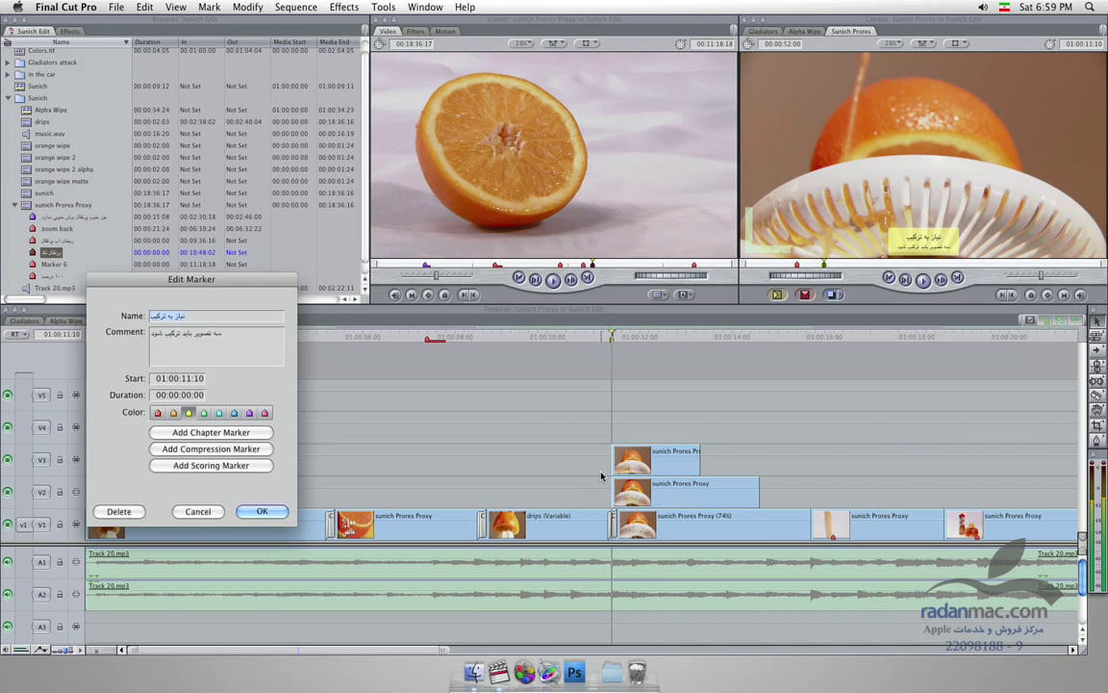
click(263, 511)
Step: Extend the yellow marker to about 01:00:14:15 and park the playhead at 01:00:15:18
key(shift+Right)
mouse_move(672, 333)
mouse_down()
mouse_move(785, 329)
mouse_move(760, 333)
mouse_up()
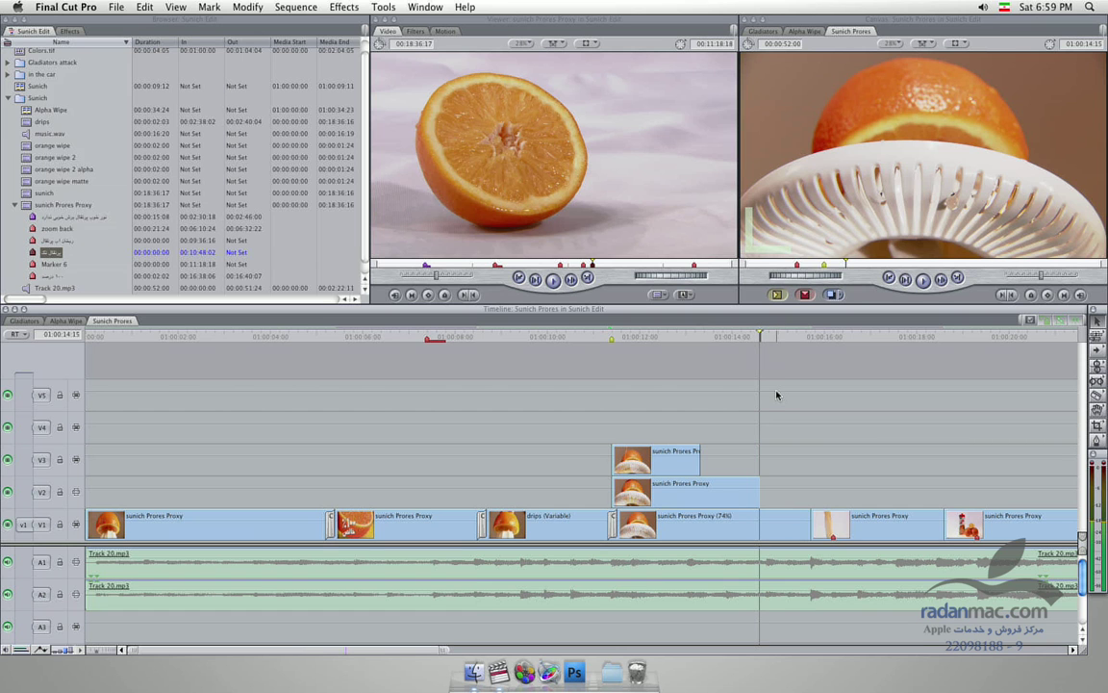
key(o)
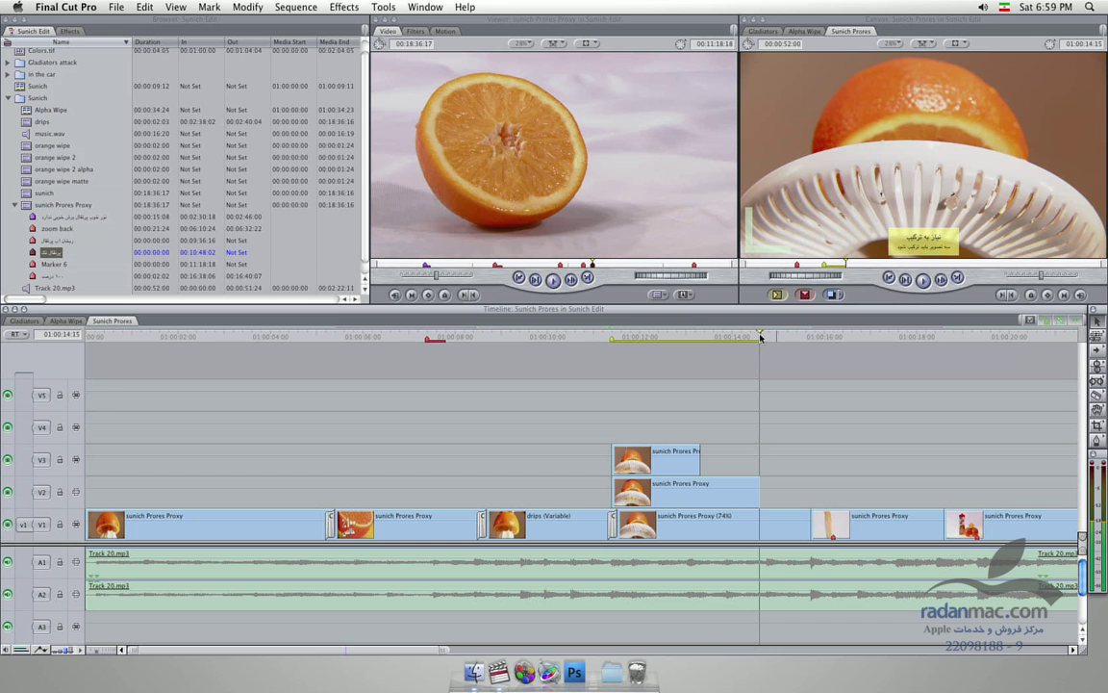
drag(829, 337, 820, 338)
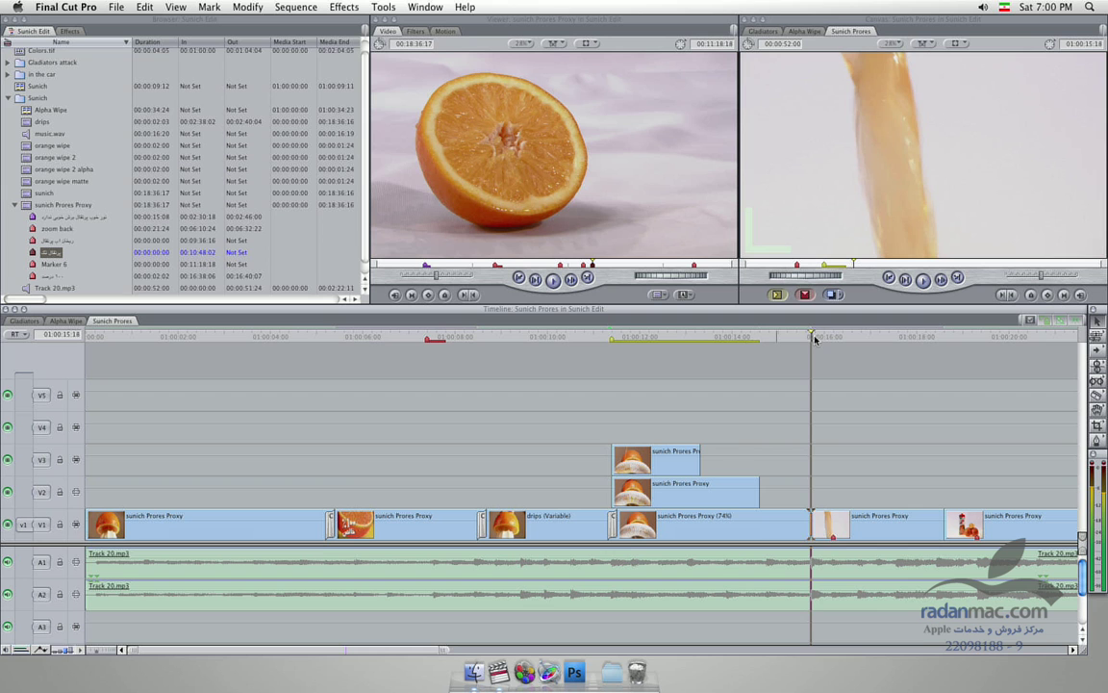
drag(820, 337, 814, 336)
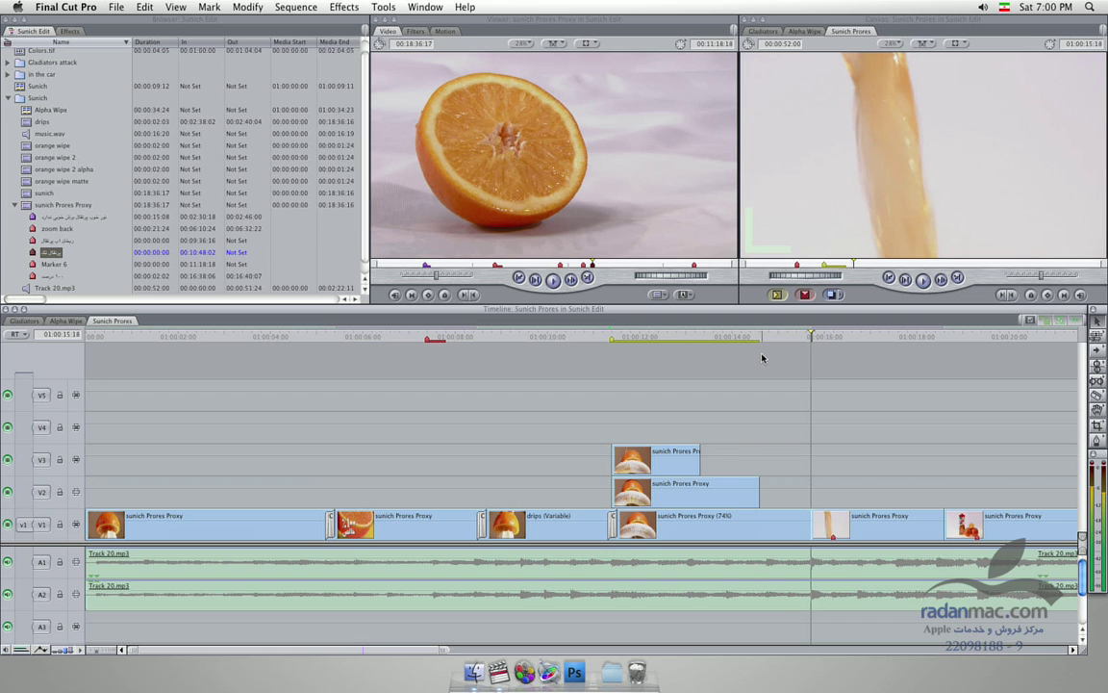
Step: Add Marker 14, colour it blue and name it 'لدای ایشار'
key(m)
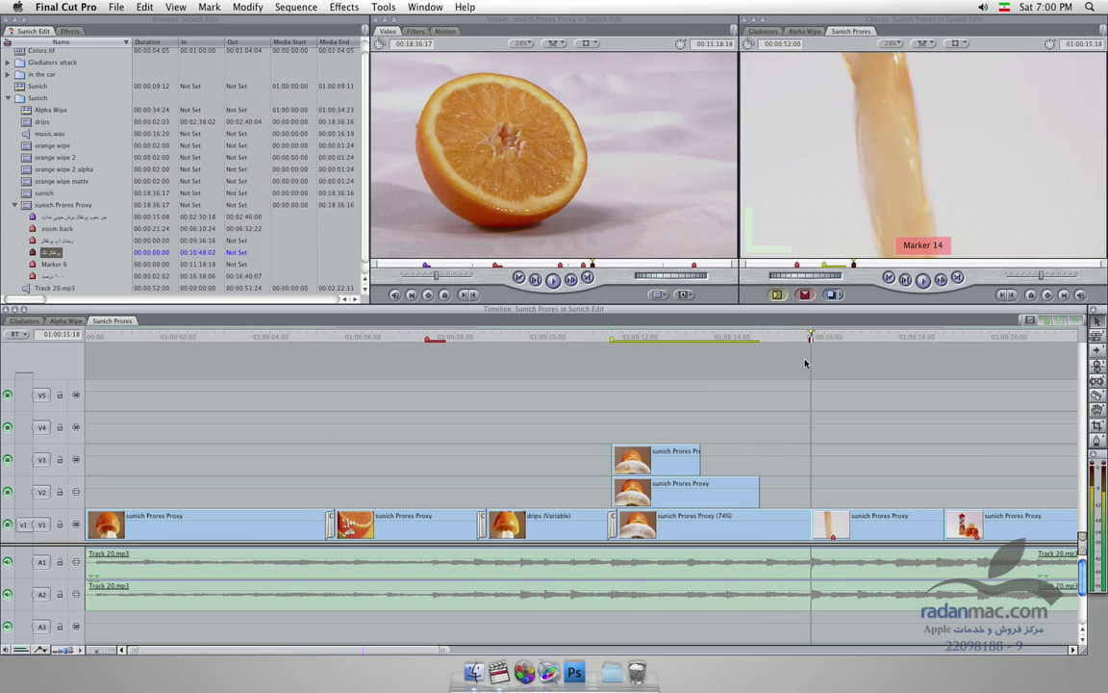
key(m)
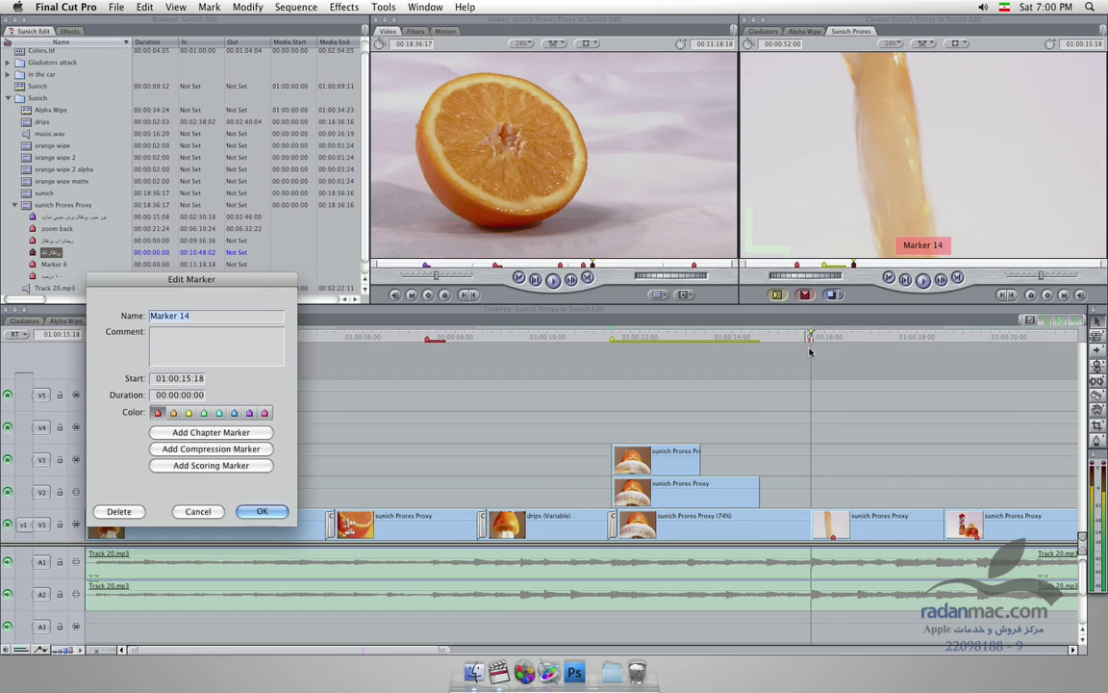
drag(231, 284, 475, 300)
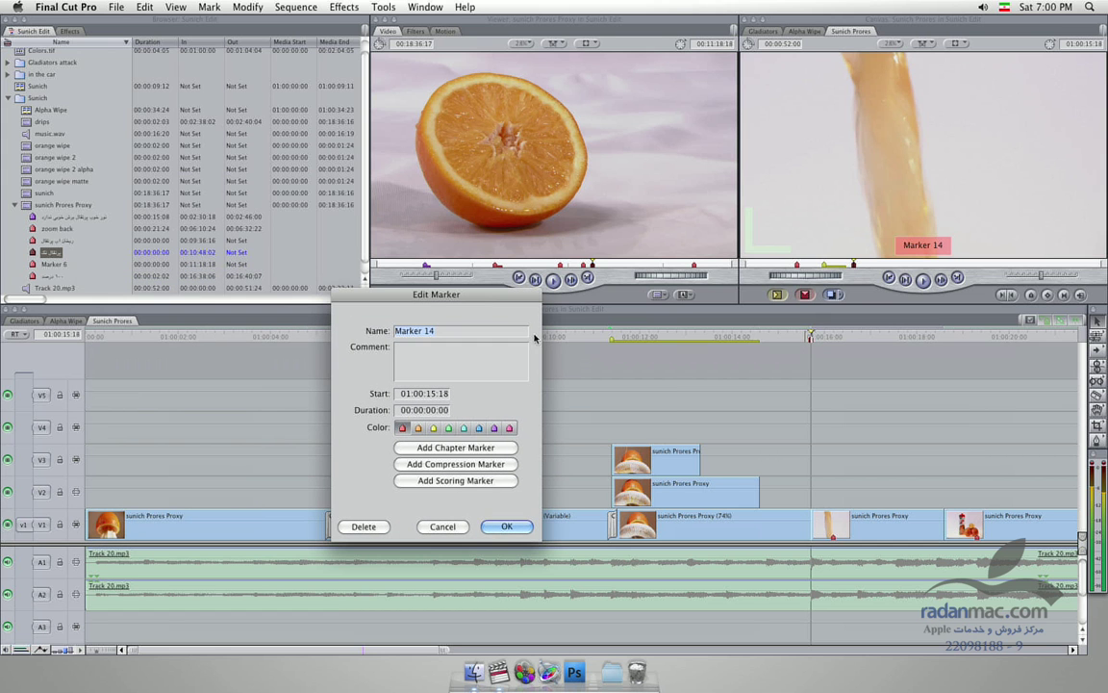
click(479, 428)
key(BackSpace)
text(ل)
text(دای)
text( ایشا)
text(ر)
key(Return)
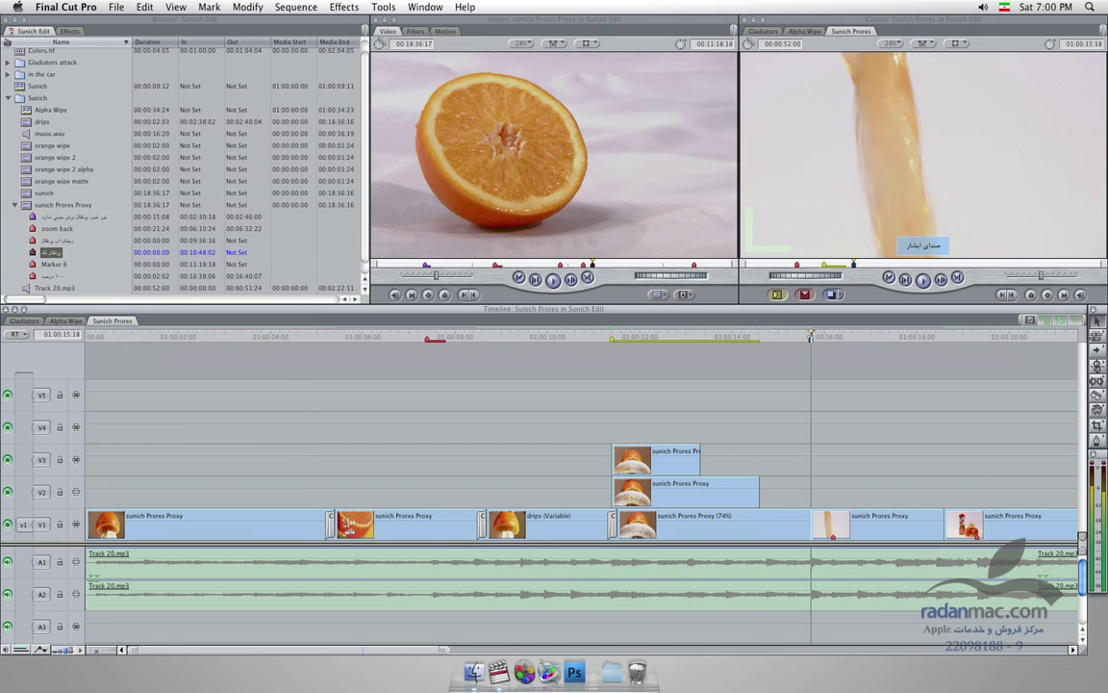
Step: Extend the blue marker to about 01:00:18:15, then return the playhead to the yellow marker
drag(811, 336, 941, 325)
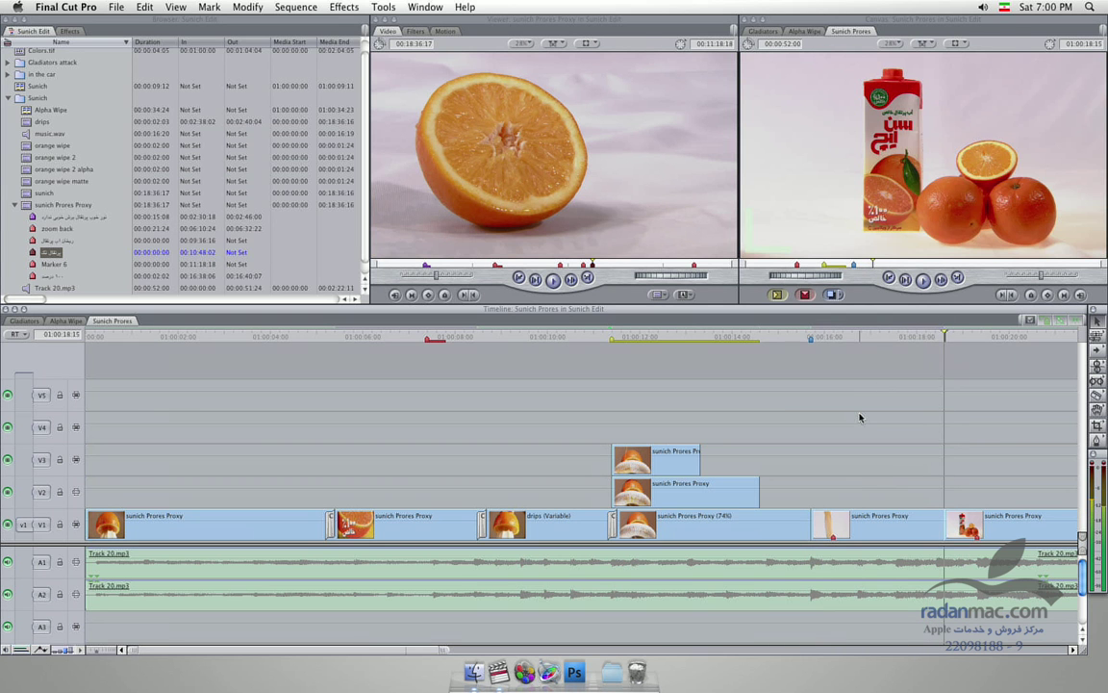
key(alt+grave)
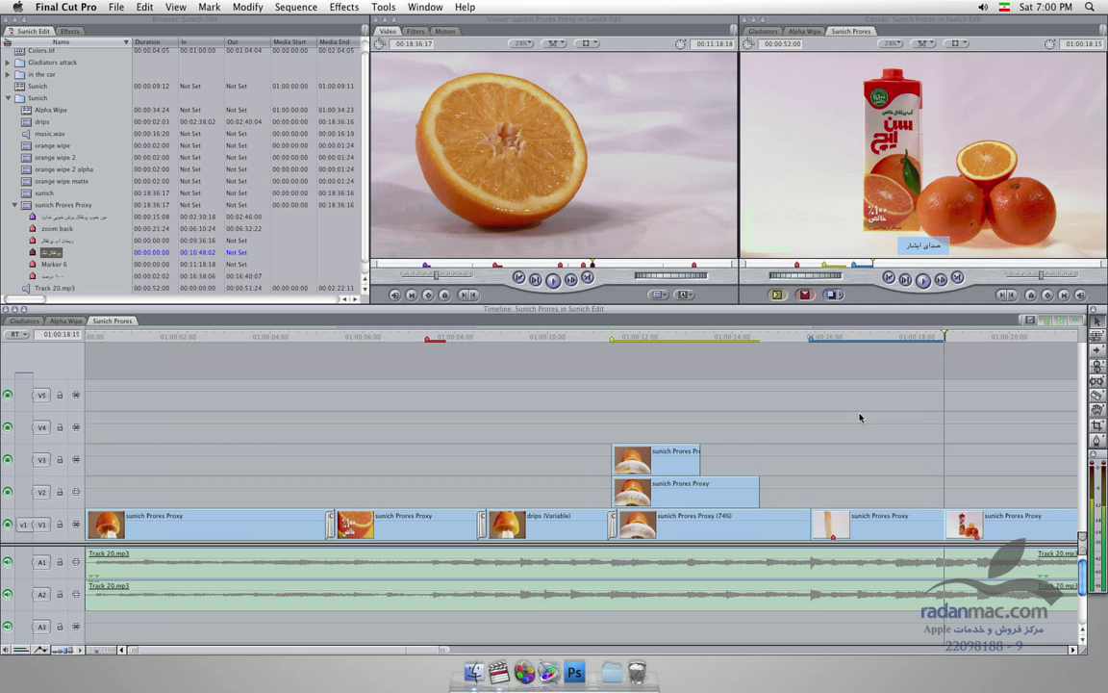
click(813, 335)
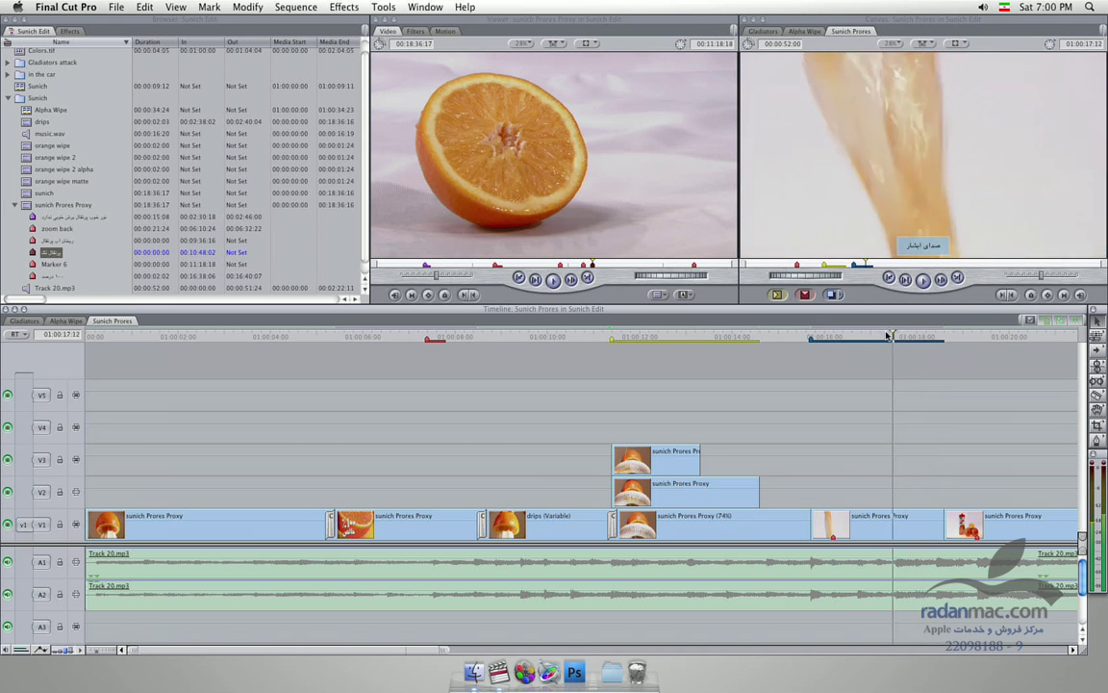
drag(813, 335, 603, 339)
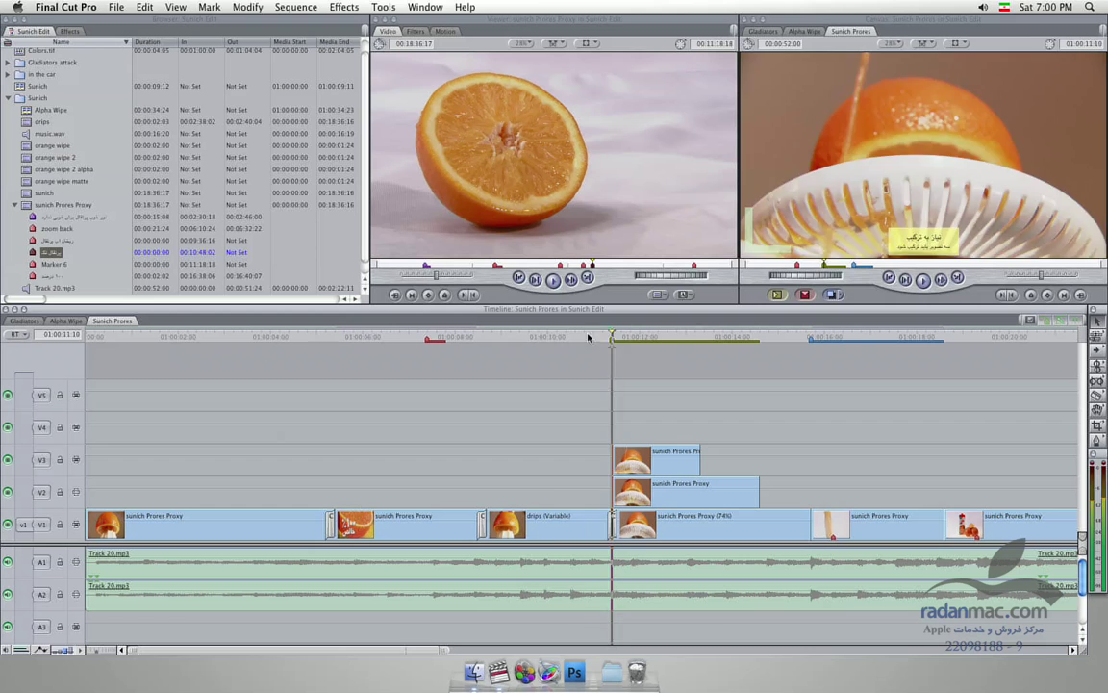
key(shift+Down)
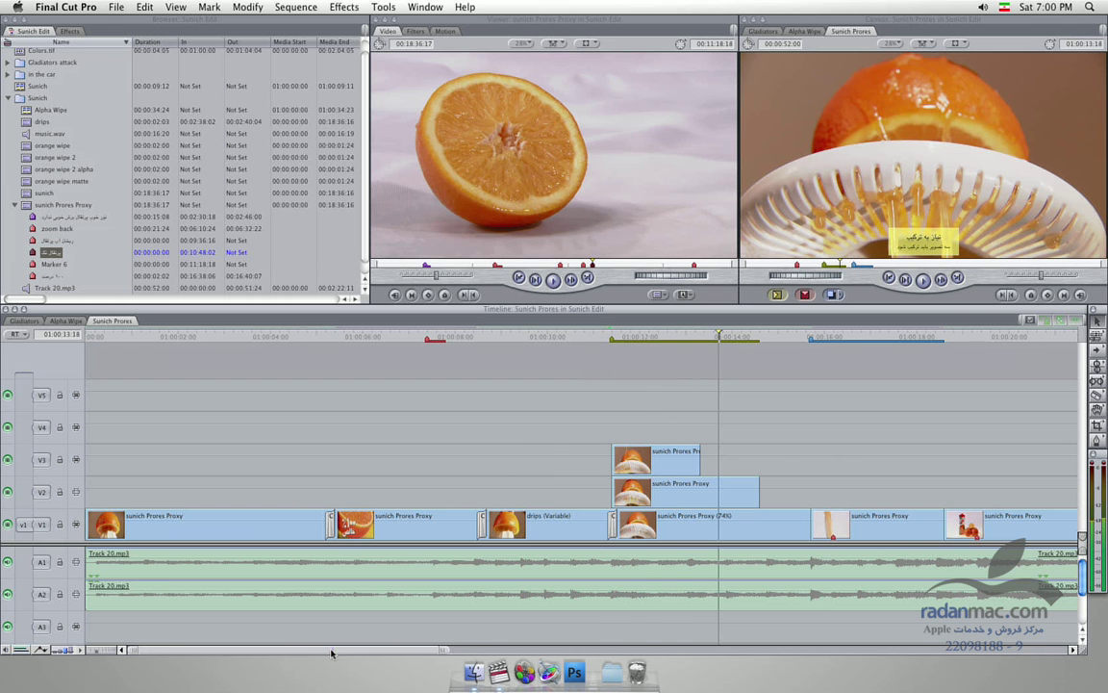
Step: Try shifting the clips from the 74% clip onward later on V1, then undo the move
scroll(321, 653, right, 3)
click(722, 537)
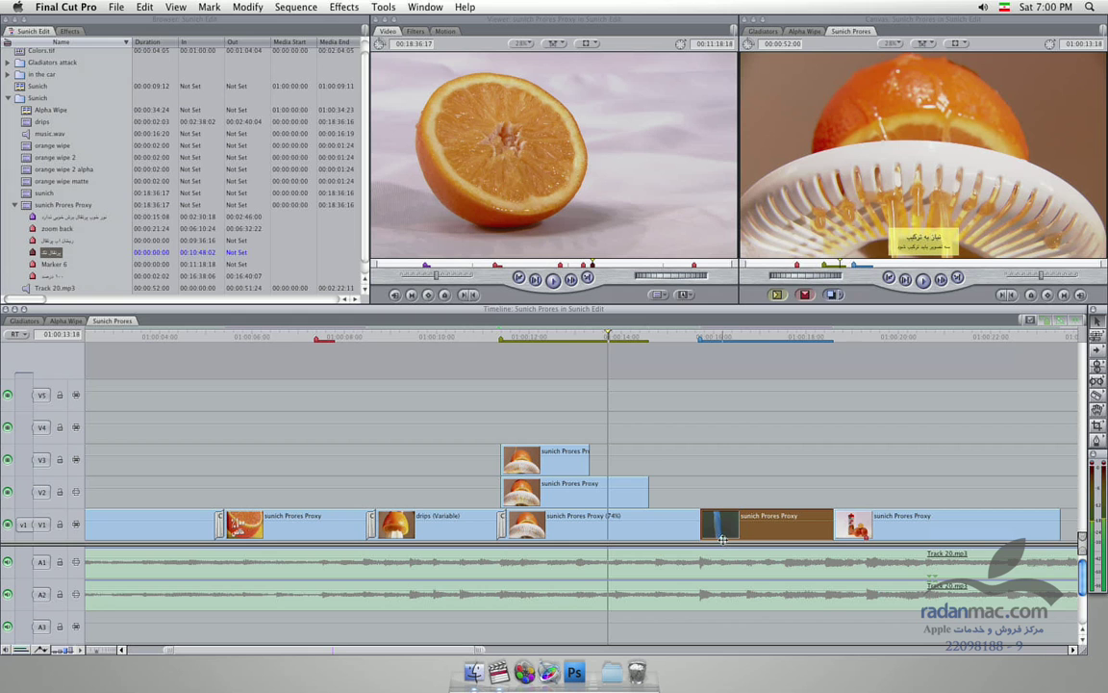
click(885, 337)
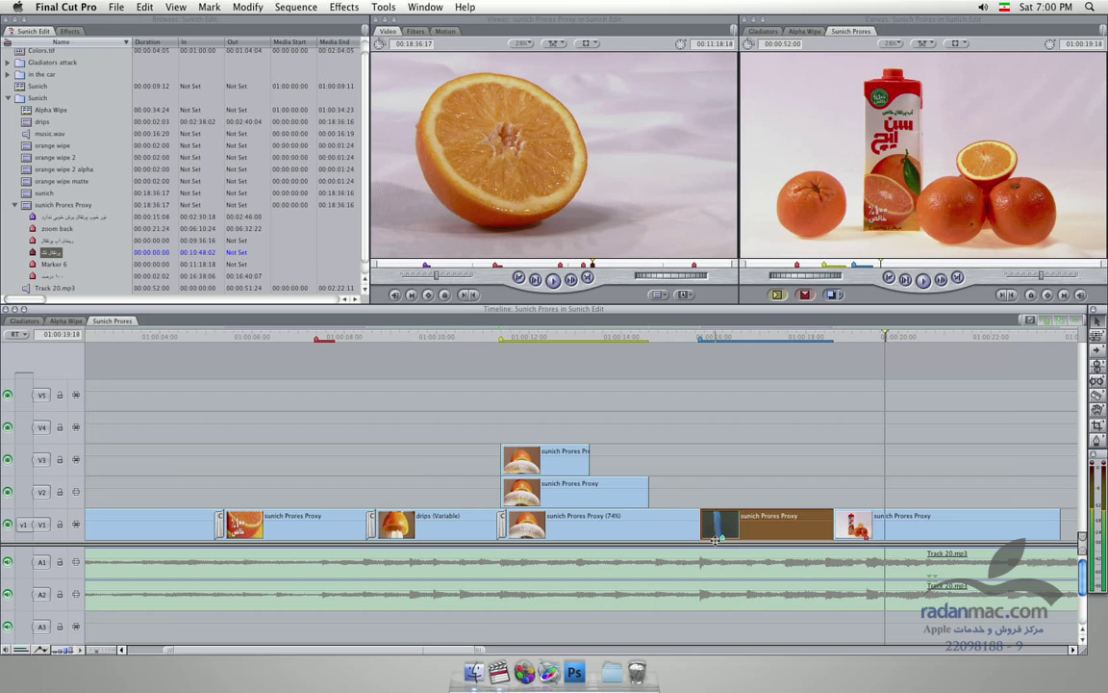
click(757, 475)
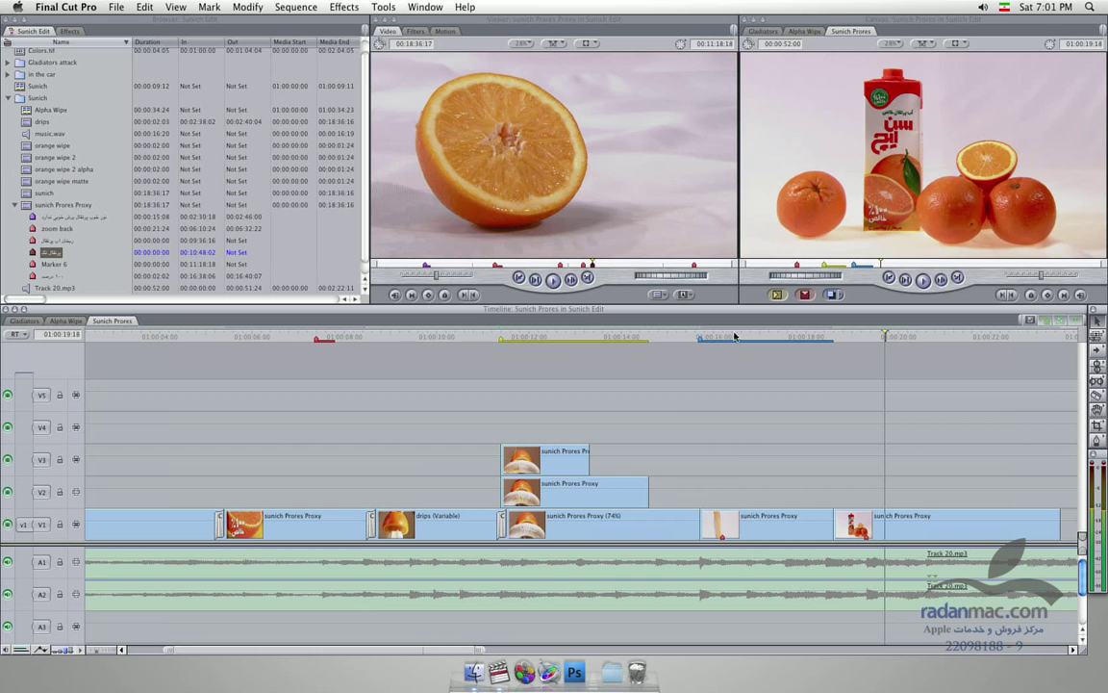
drag(537, 416, 595, 531)
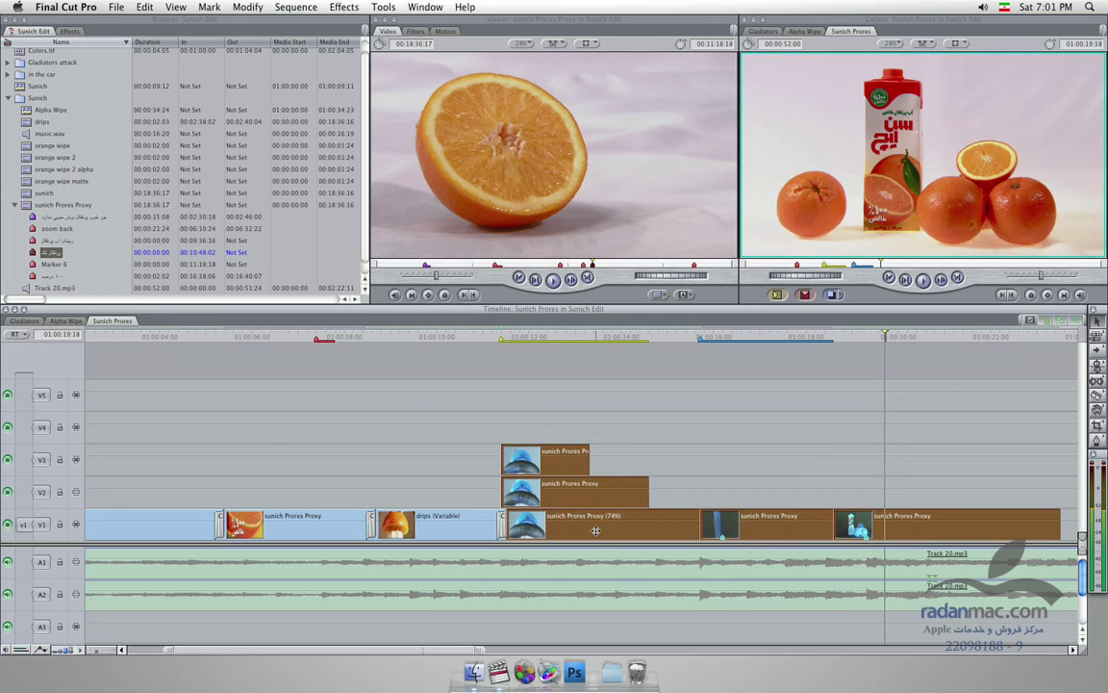
drag(539, 477, 673, 477)
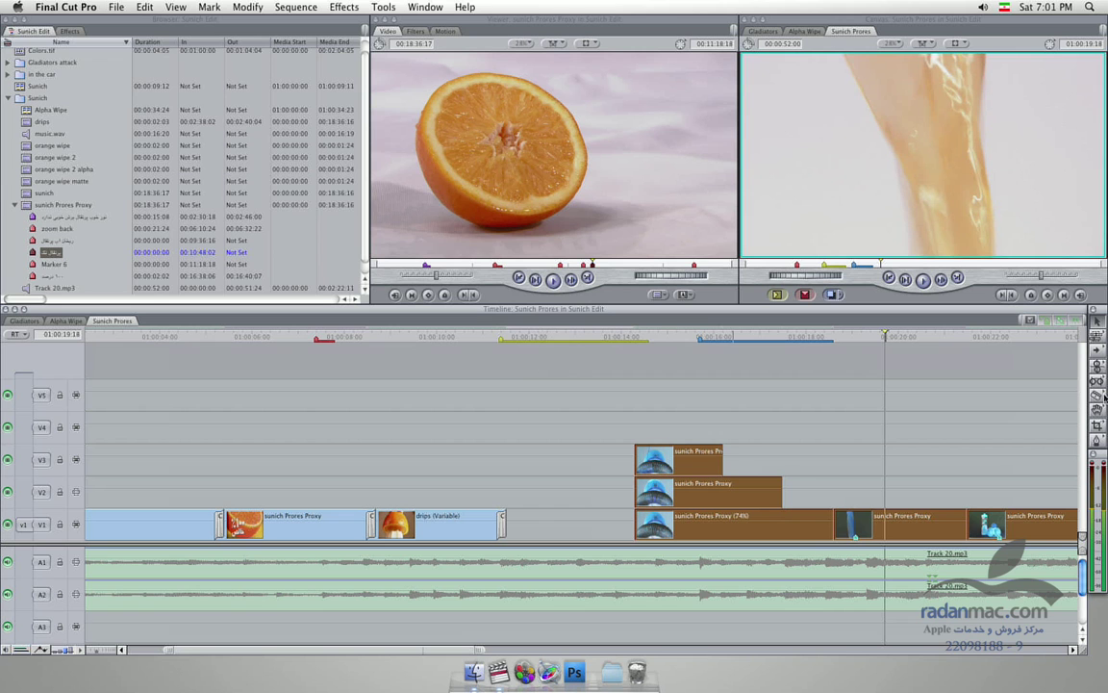
key(super+z)
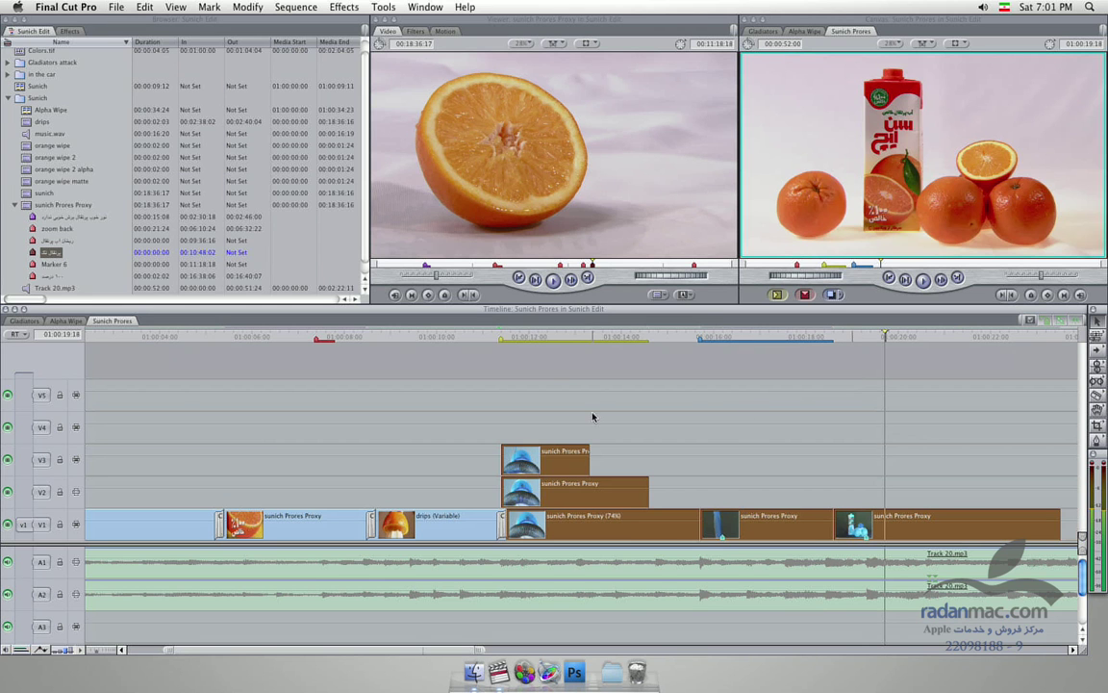
Step: Ripple-delete the drips (Variable) clip so later clips and markers shift earlier
click(441, 452)
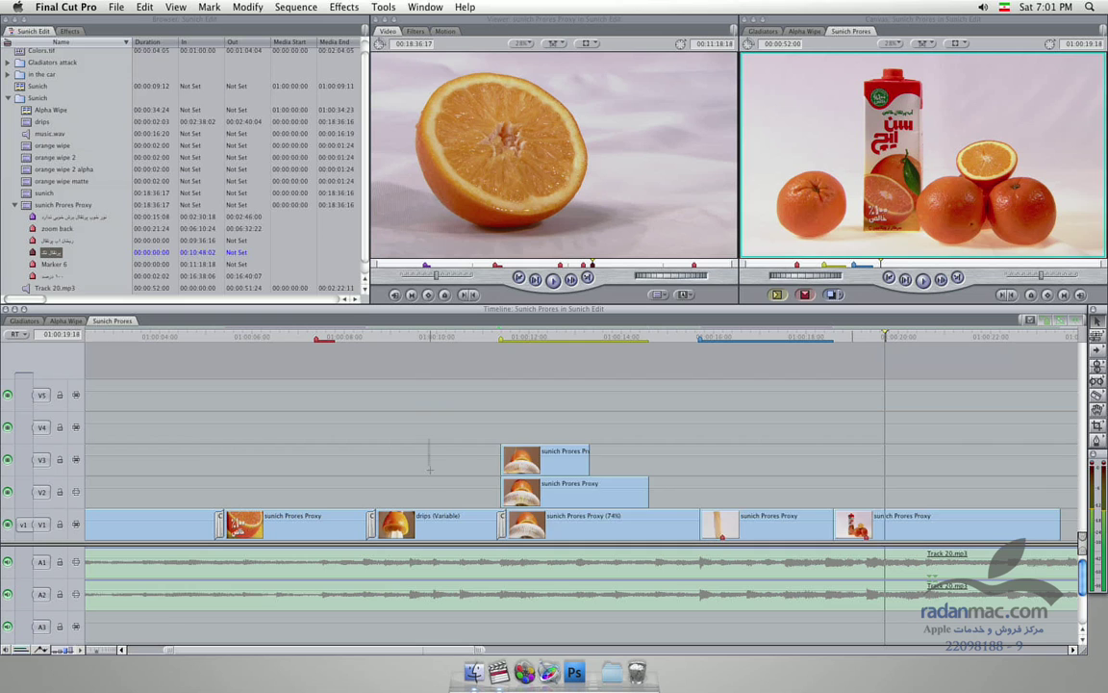
click(430, 529)
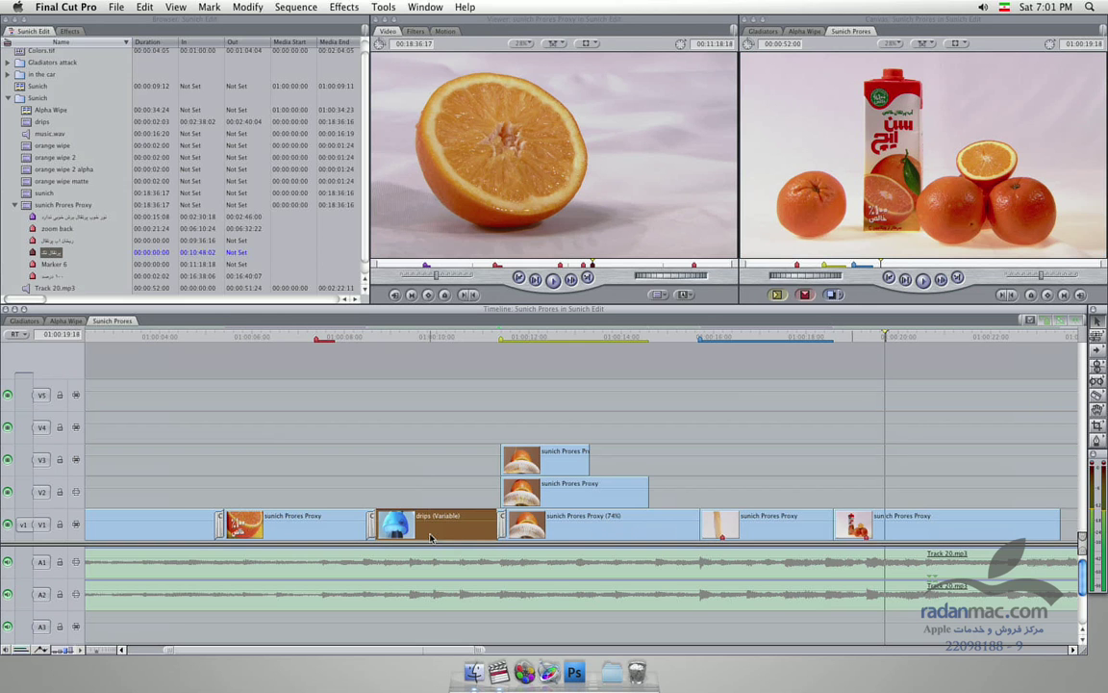
key(shift+Delete)
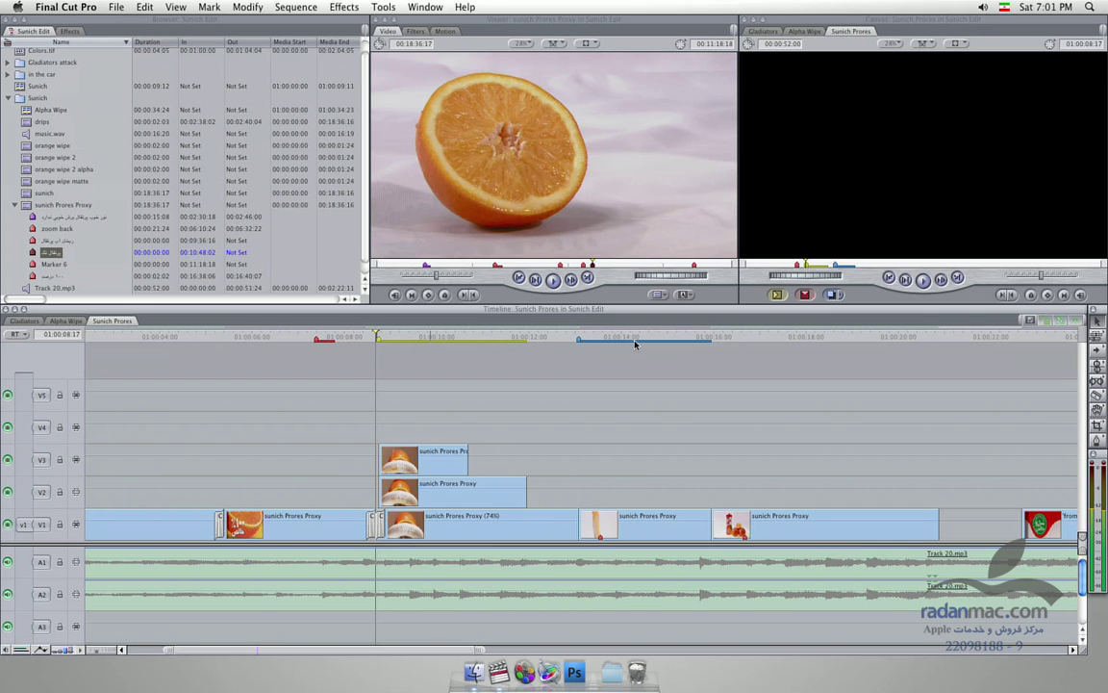
Step: Undo the ripple delete to bring back the drips clip and its marker positions
key(super+z)
click(655, 445)
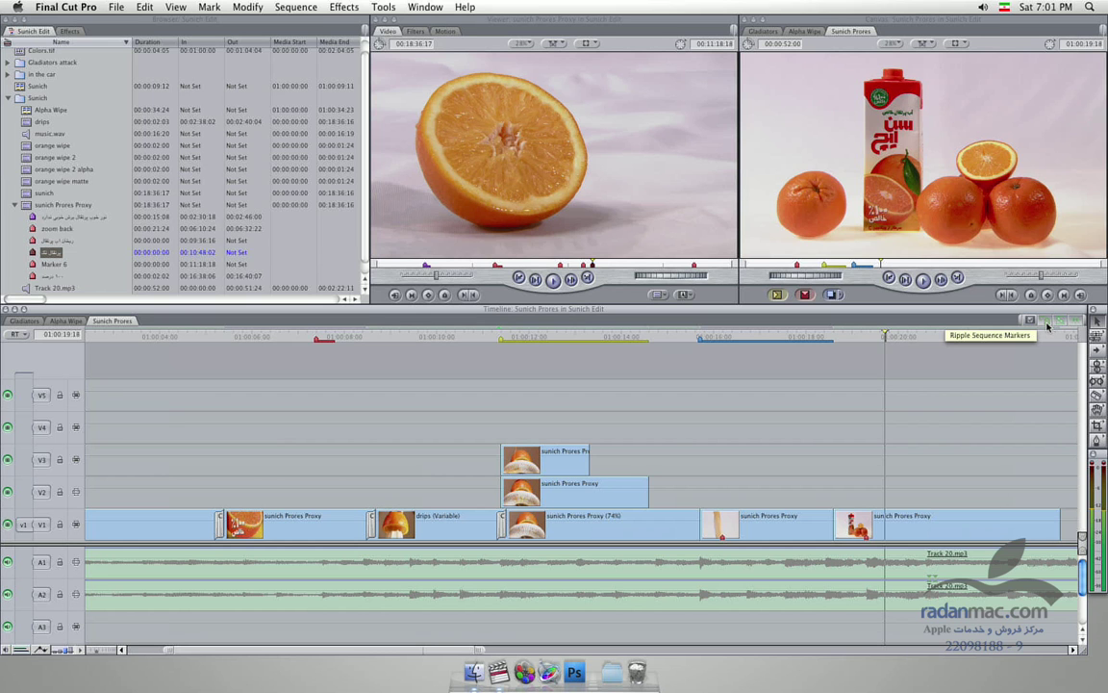
Step: Toggle Ripple Sequence Markers, then ripple-delete the drips (Variable) clip again
click(1046, 321)
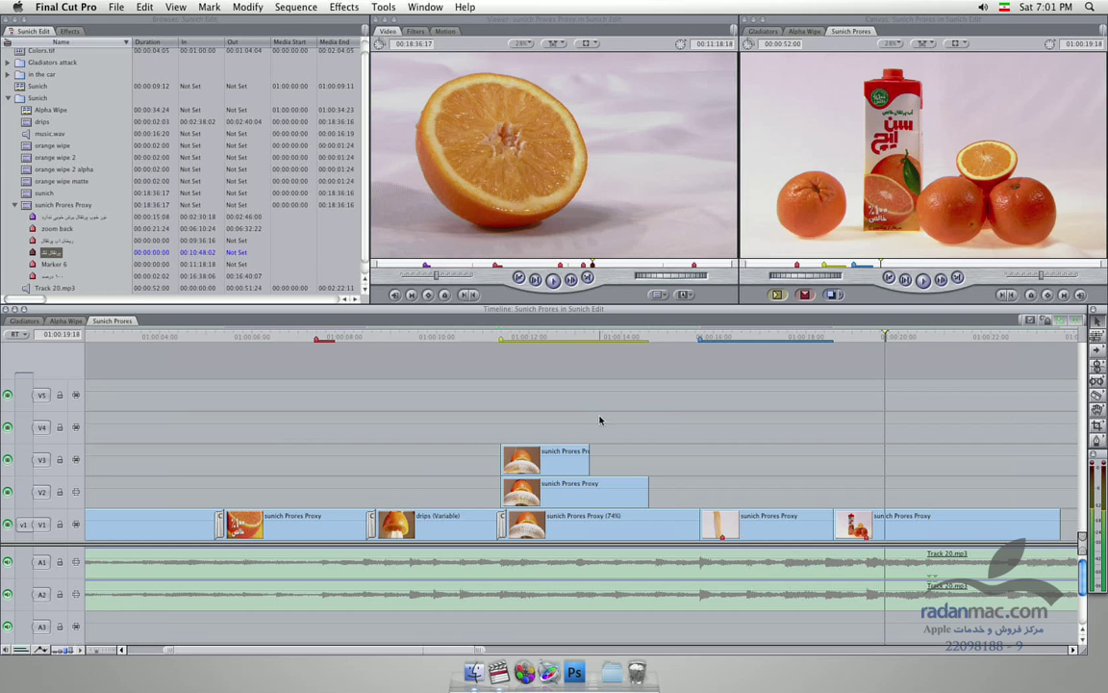
click(437, 520)
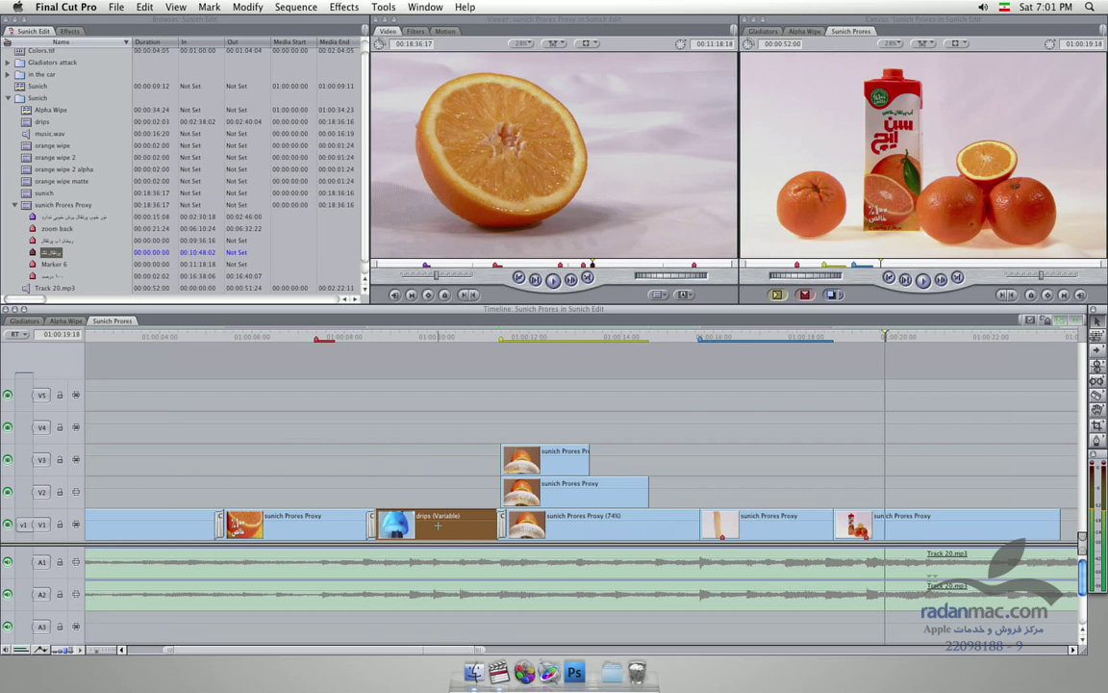
key(shift+BackSpace)
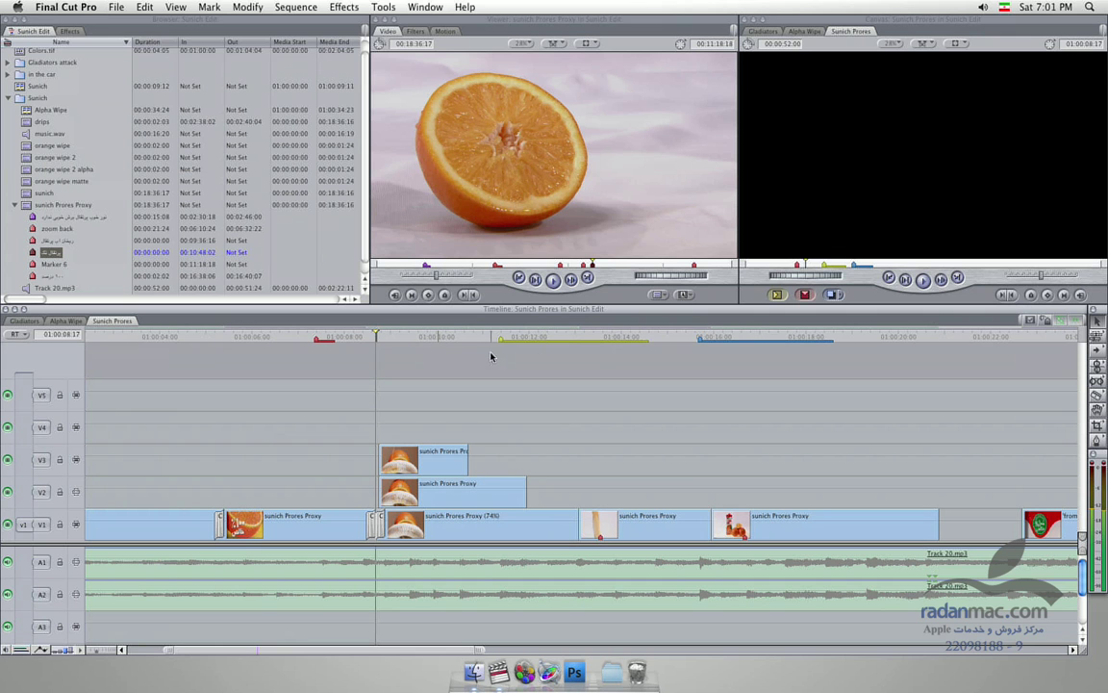